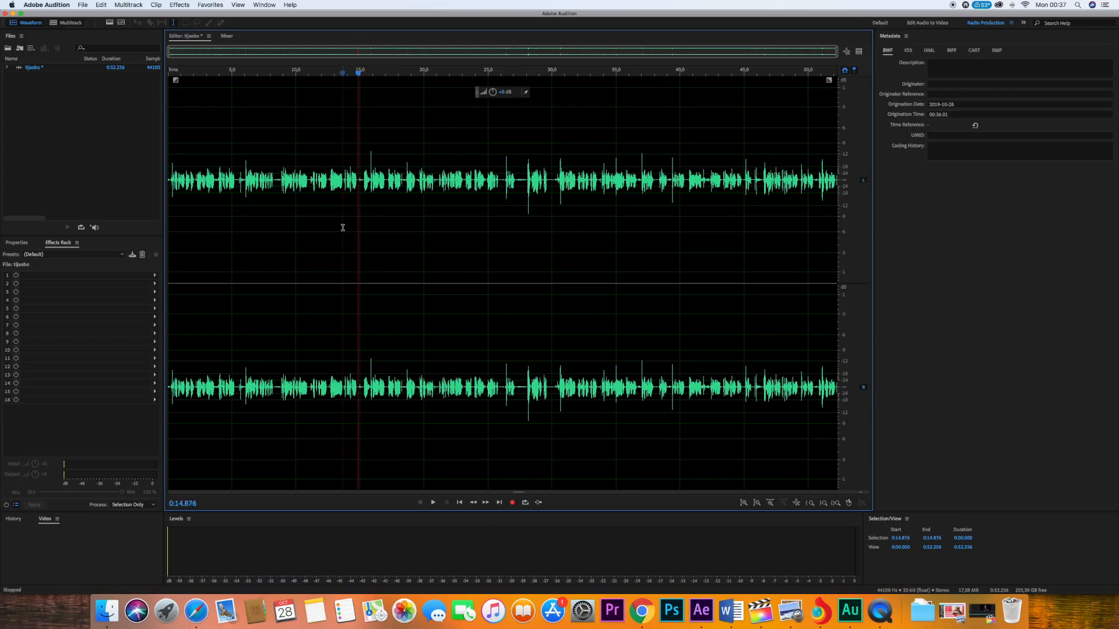
# - Play the voice recording from about the 15-second mark to listen to its sound
pyautogui.press('space')
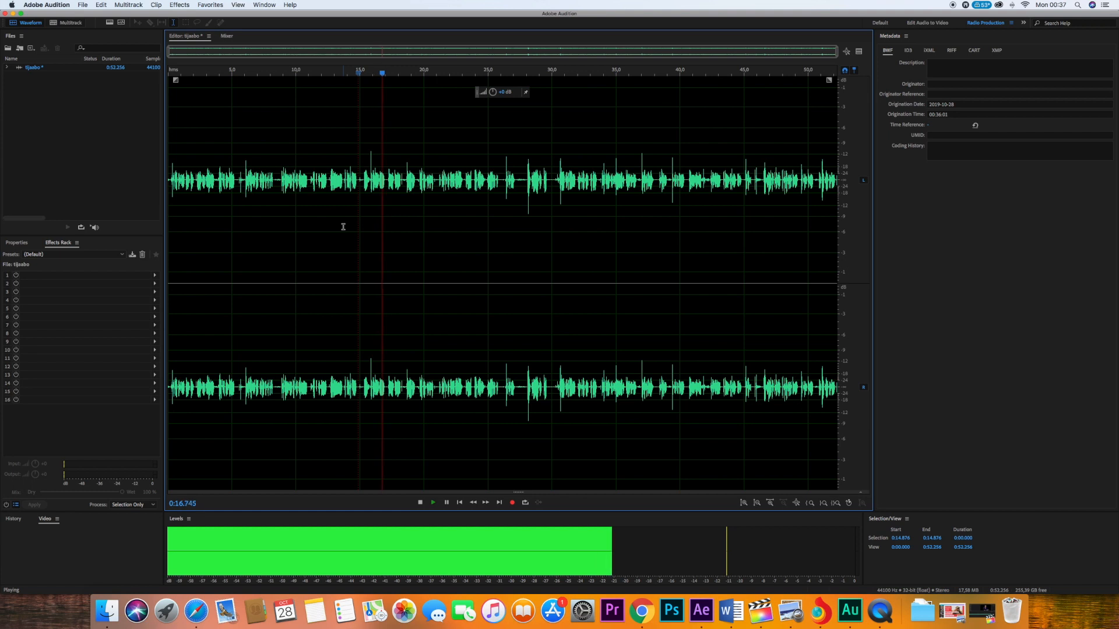
pyautogui.press('space')
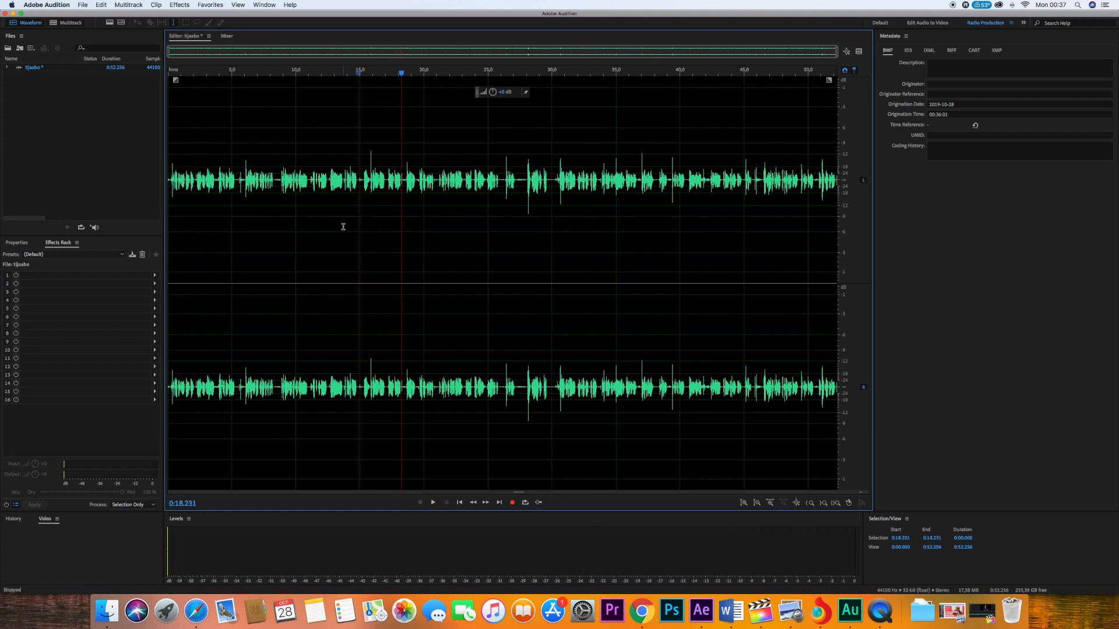
pyautogui.press('super+a')
pyautogui.press('space')
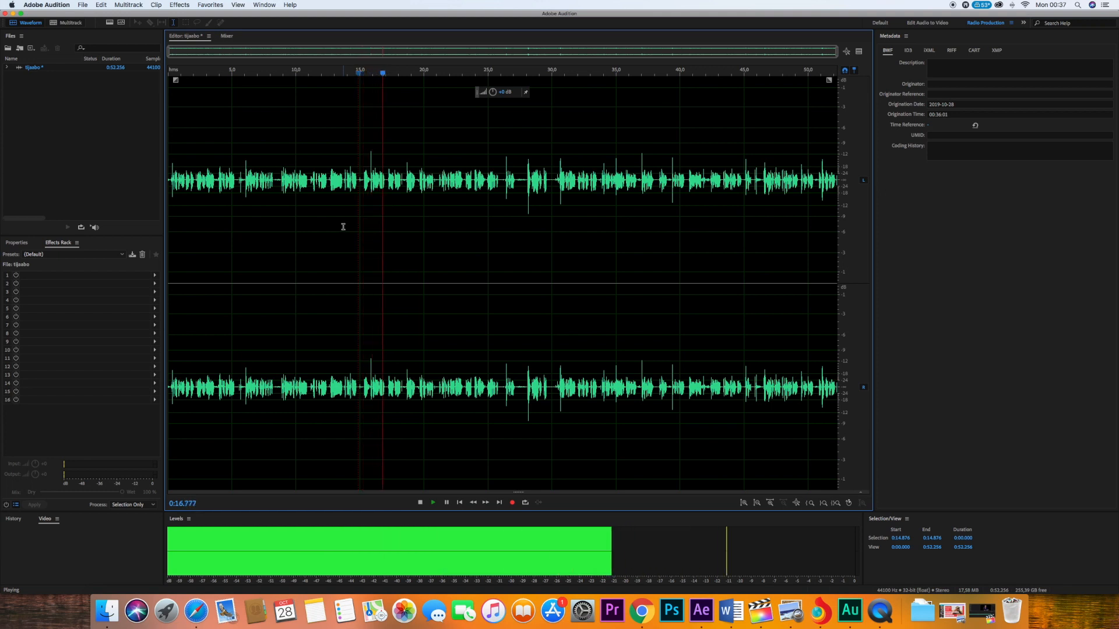
# - Open Adobe Audition CC 2019 and dismiss the browser notification
pyautogui.press('F4')
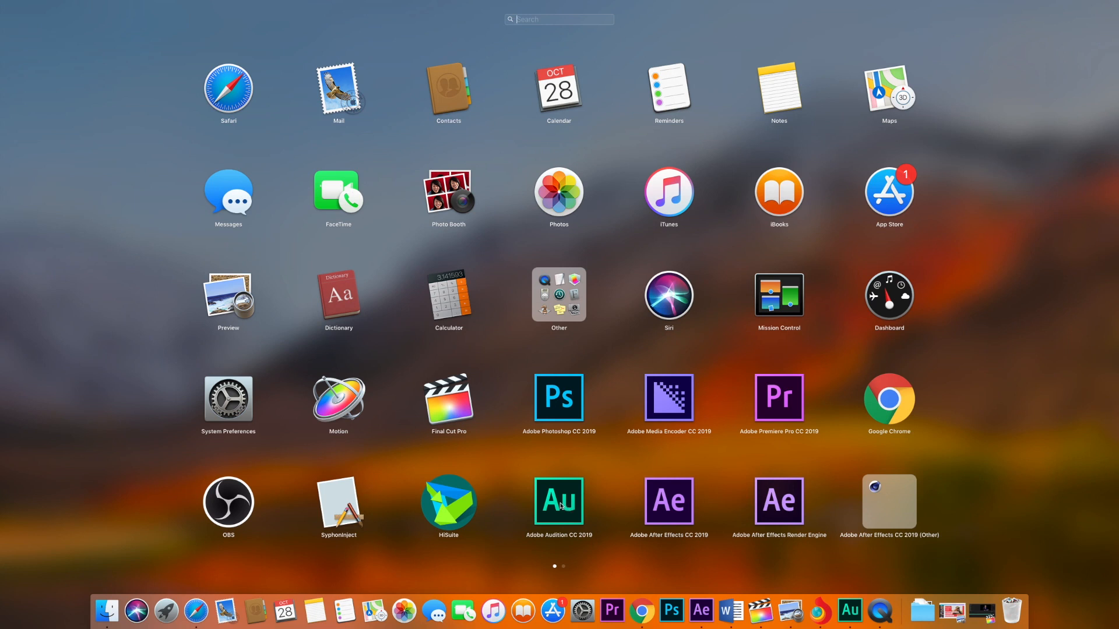
pyautogui.click(851, 609)
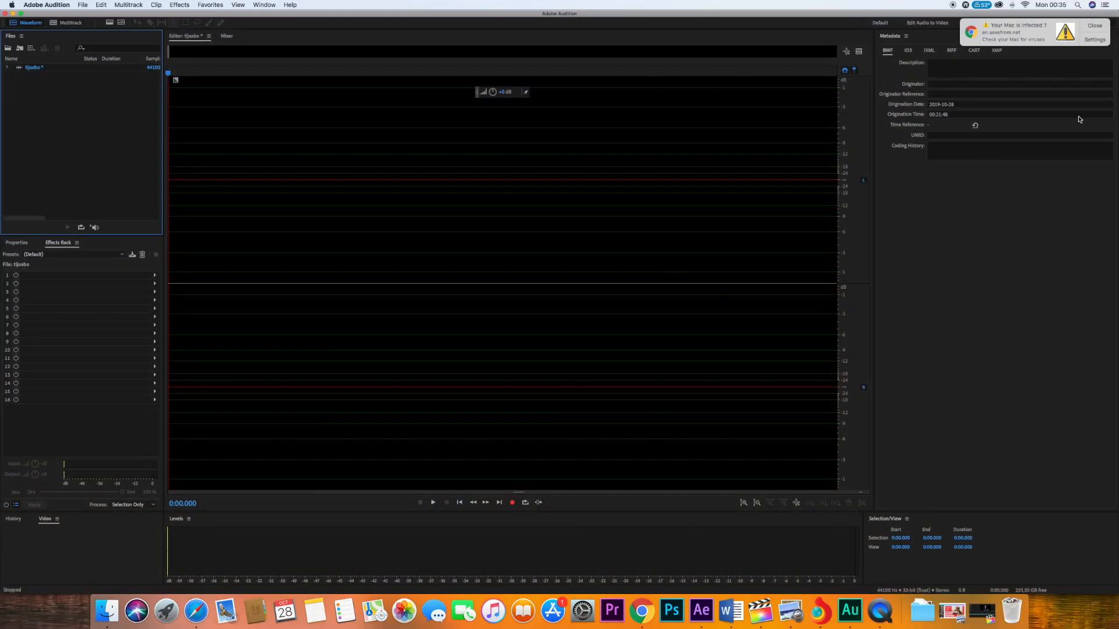
pyautogui.click(1094, 25)
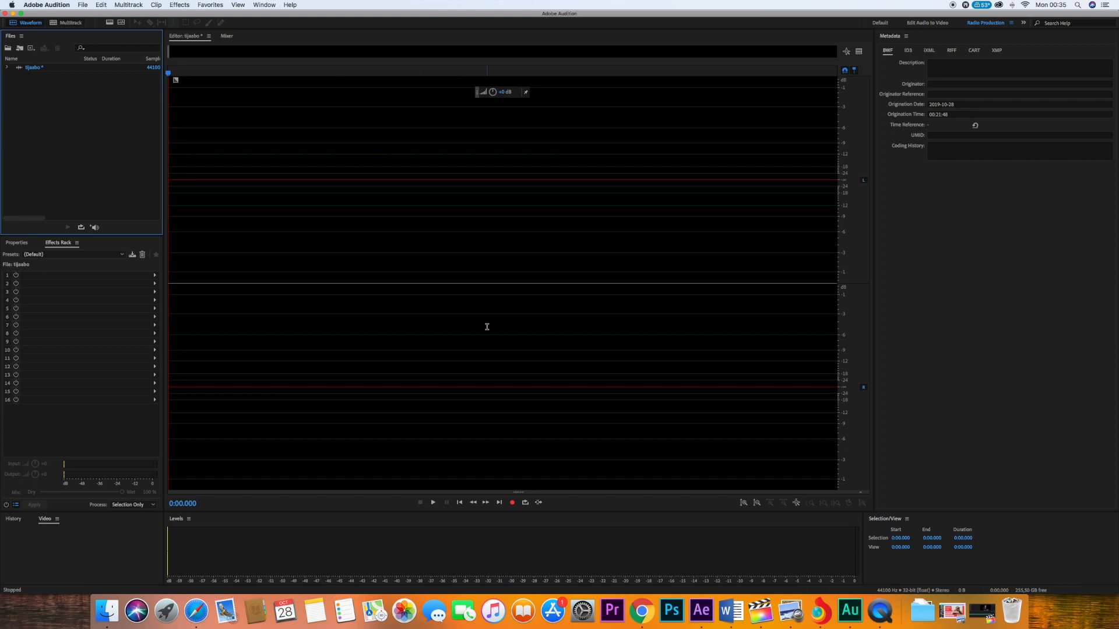
# - Record about 52 seconds of voice into the empty stereo file and raise the volume of the entire take
pyautogui.click(512, 504)
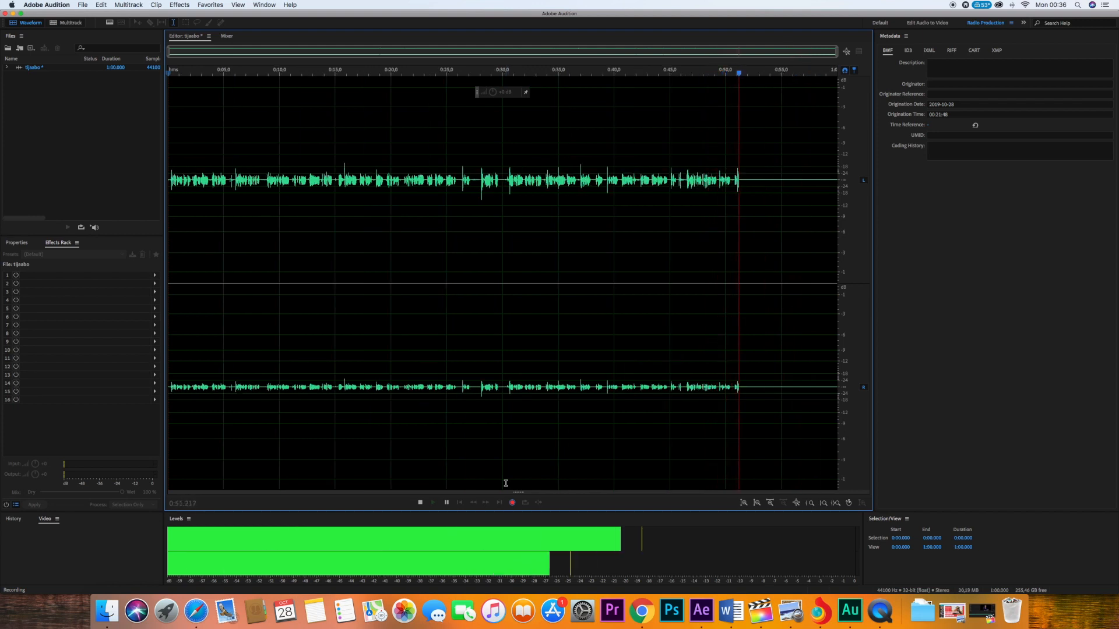
pyautogui.press('space')
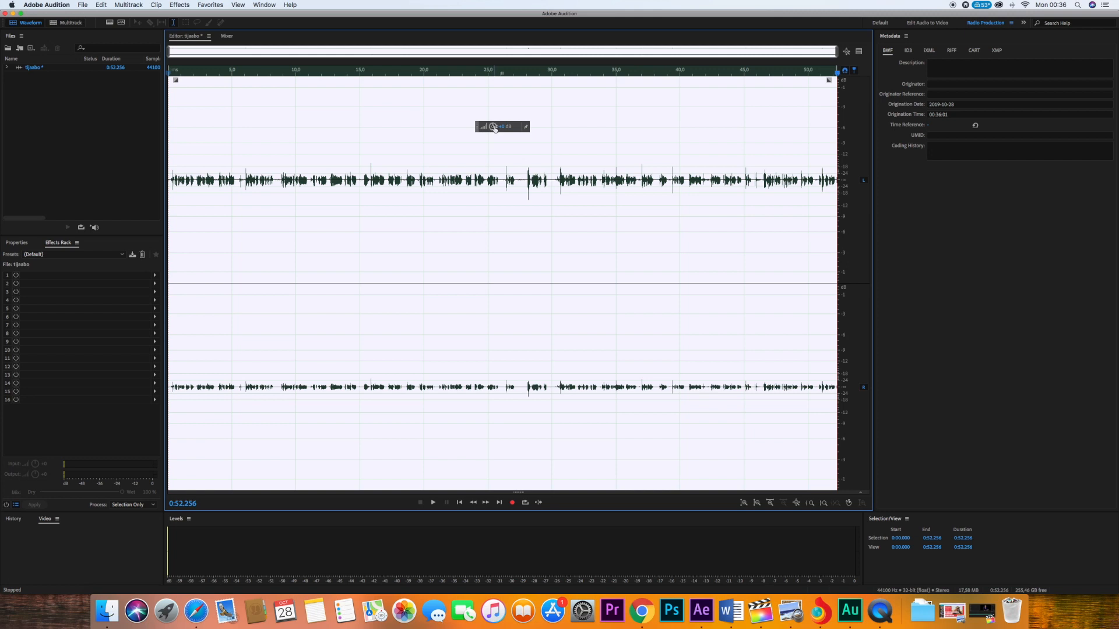
pyautogui.moveTo(494, 126)
pyautogui.mouseDown()
pyautogui.moveTo(524, 127)
pyautogui.moveTo(504, 128)
pyautogui.mouseUp()
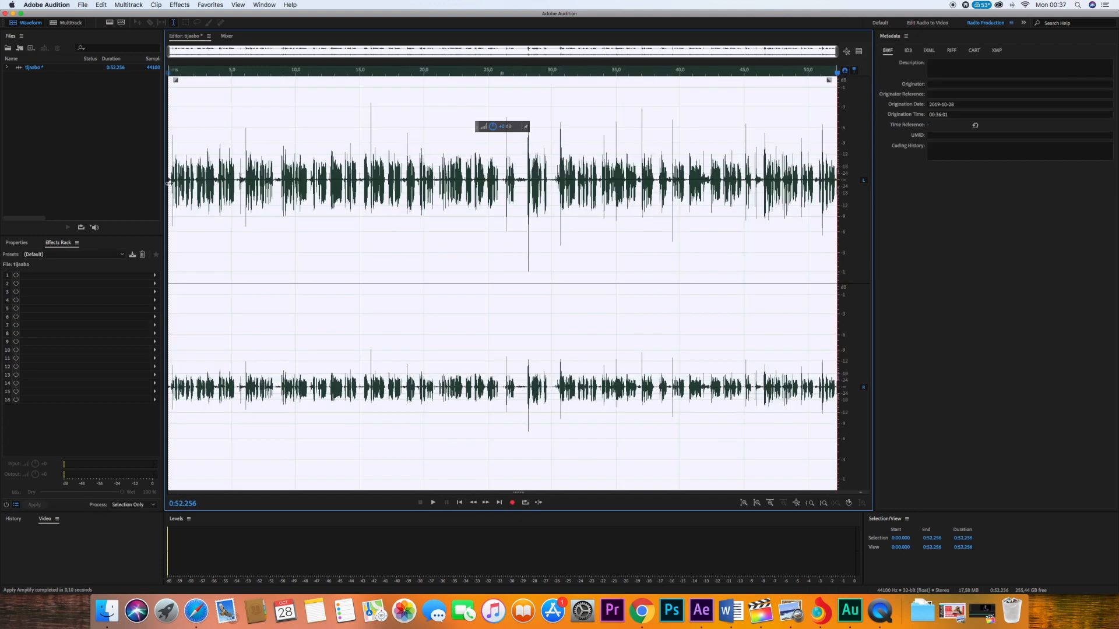
# - Play the amplified take from its beginning to compare the left and right channels
pyautogui.click(169, 181)
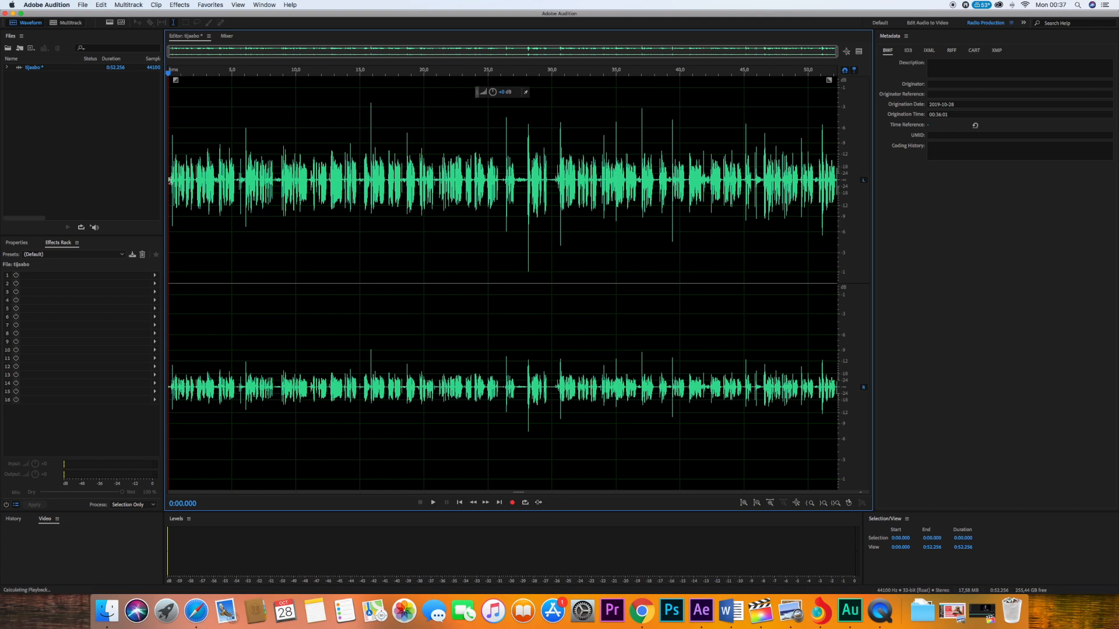
pyautogui.press('space')
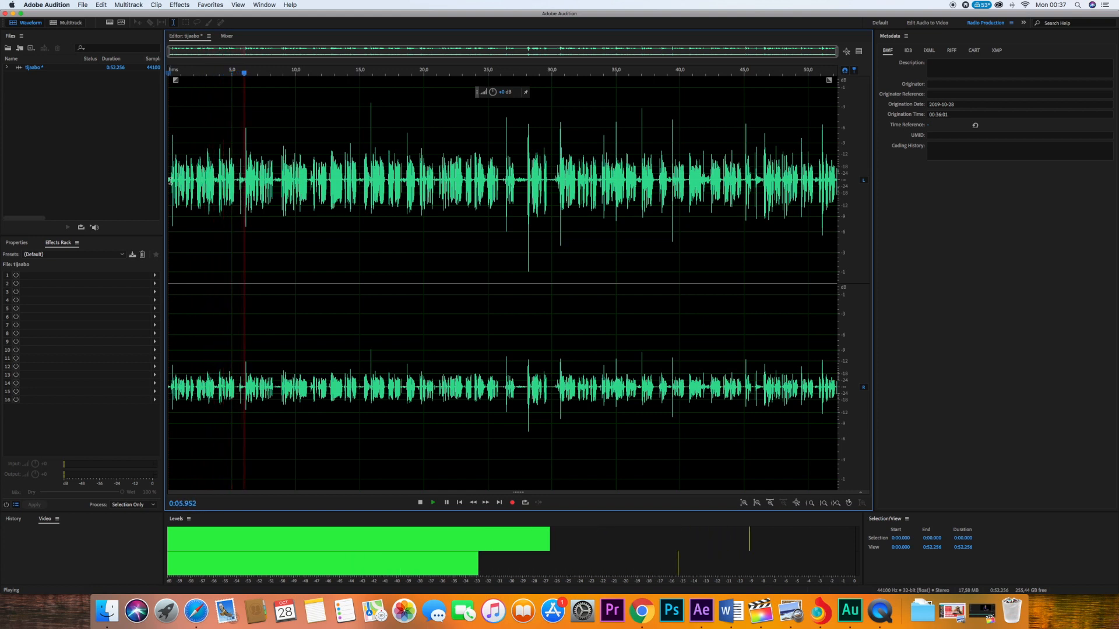
pyautogui.press('space')
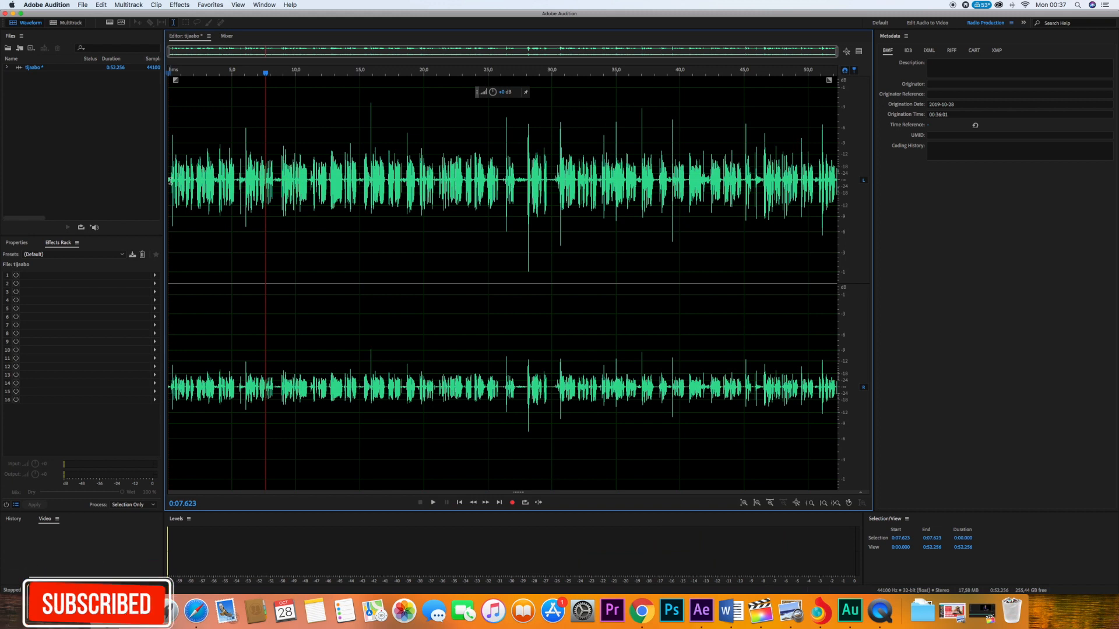
pyautogui.click(249, 186)
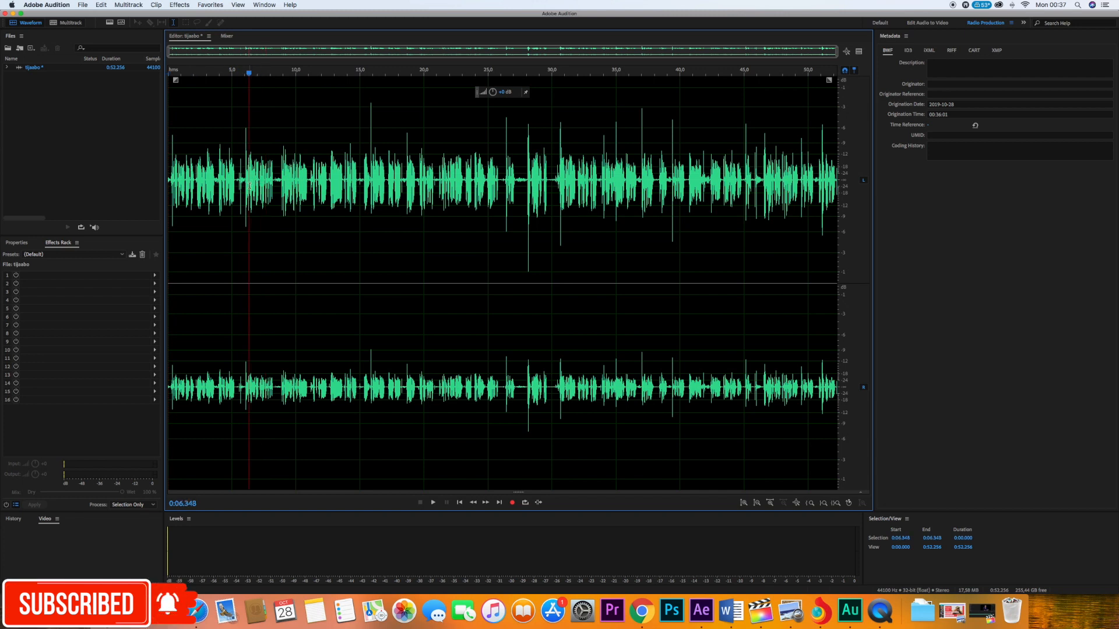
# - Convert the entire recording to mono and back to stereo to balance both channels
pyautogui.press('super+a')
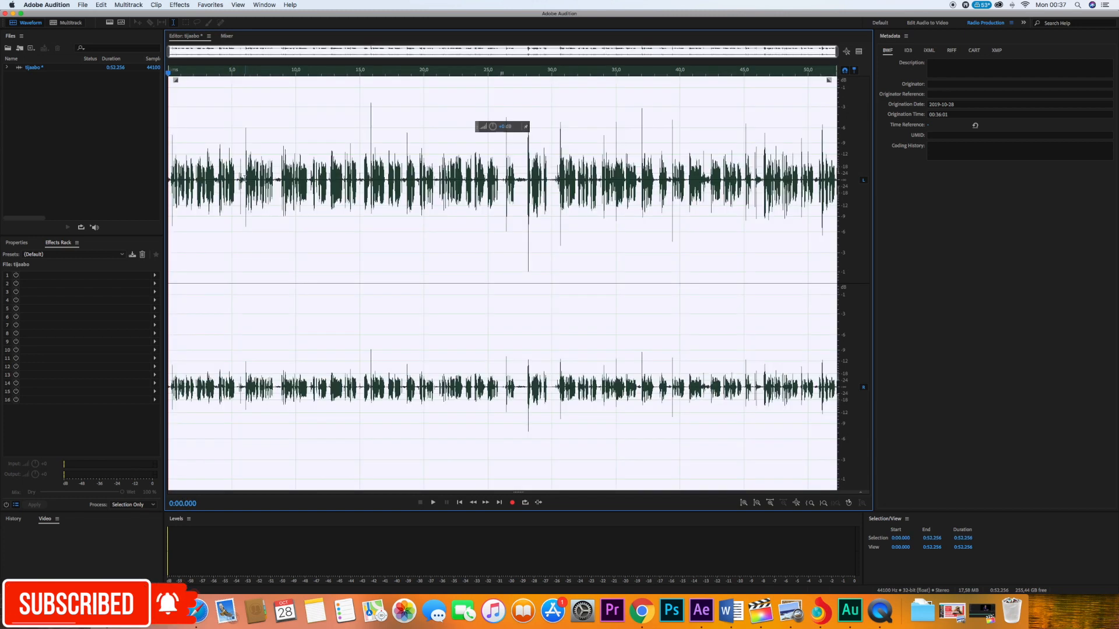
pyautogui.click(206, 6)
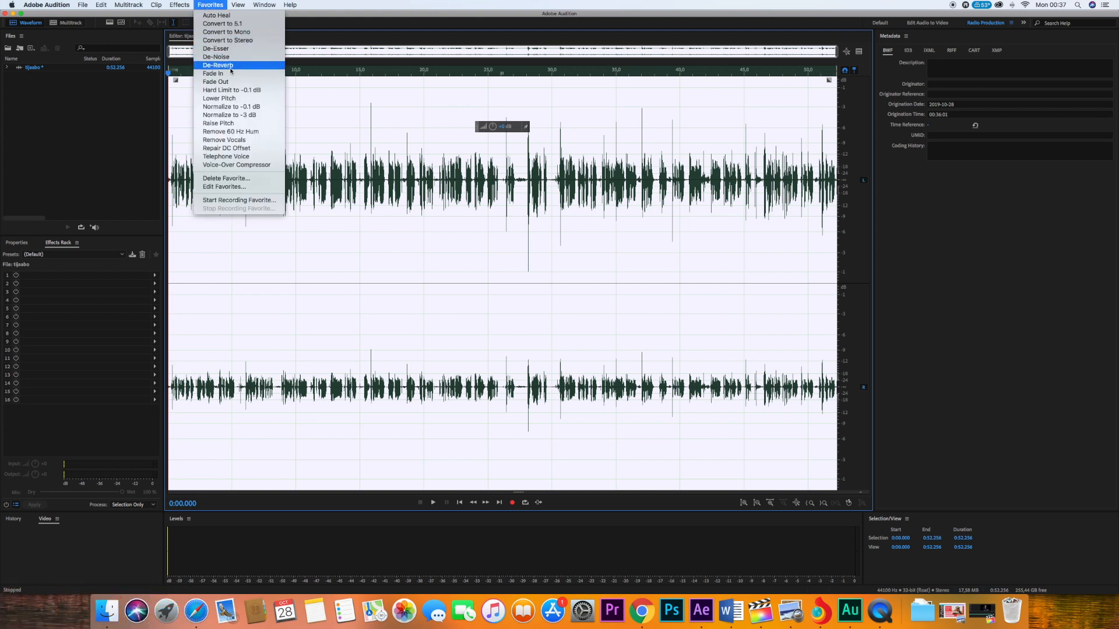
pyautogui.click(233, 32)
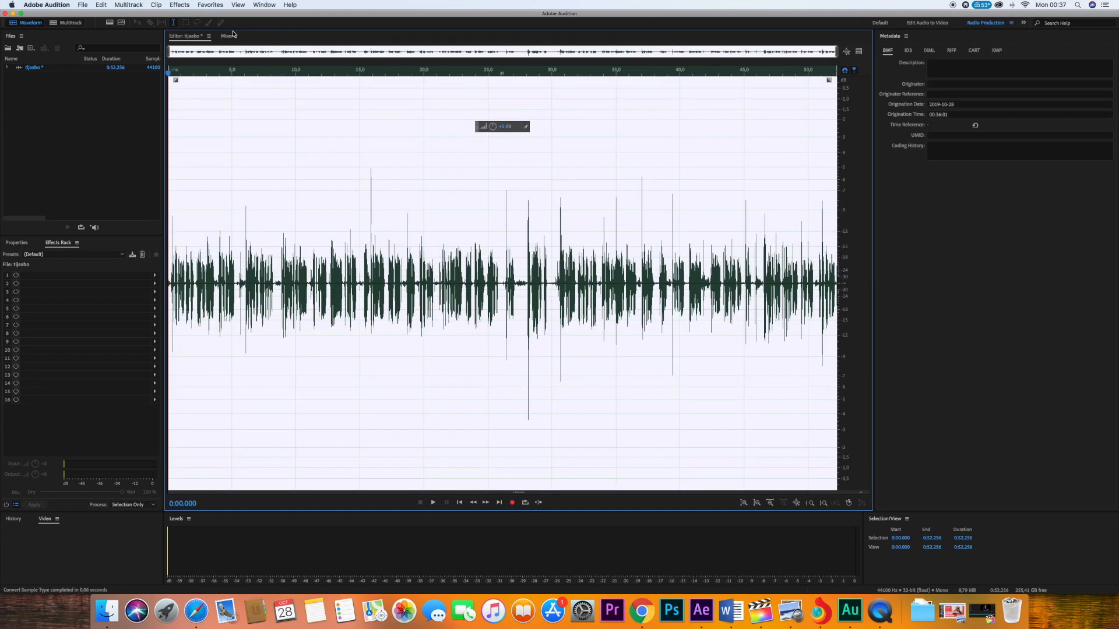
pyautogui.click(208, 6)
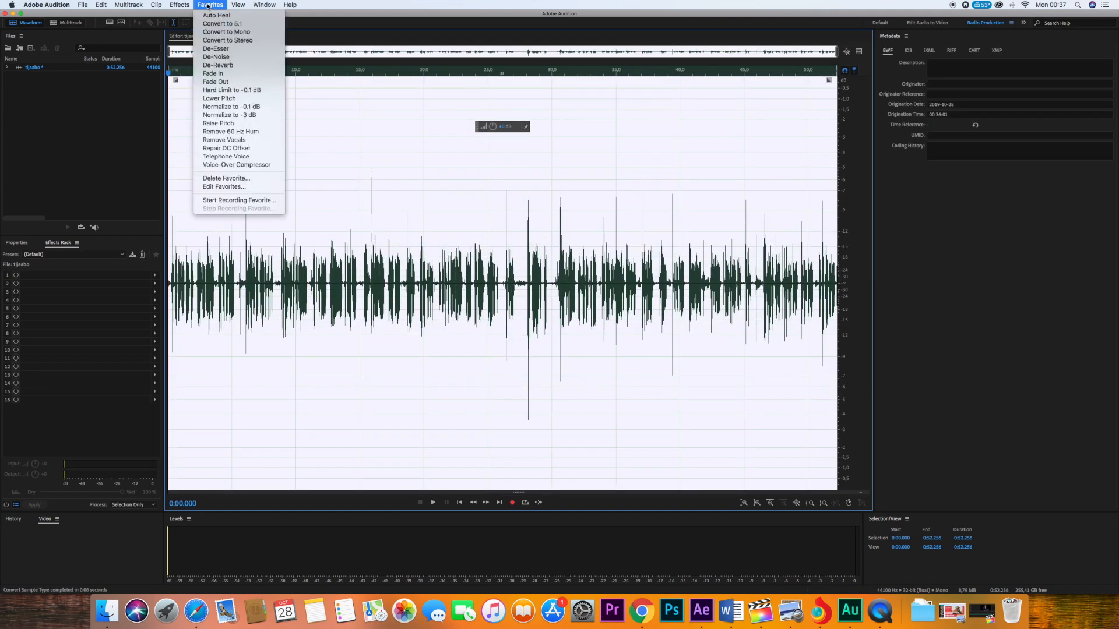
pyautogui.click(238, 41)
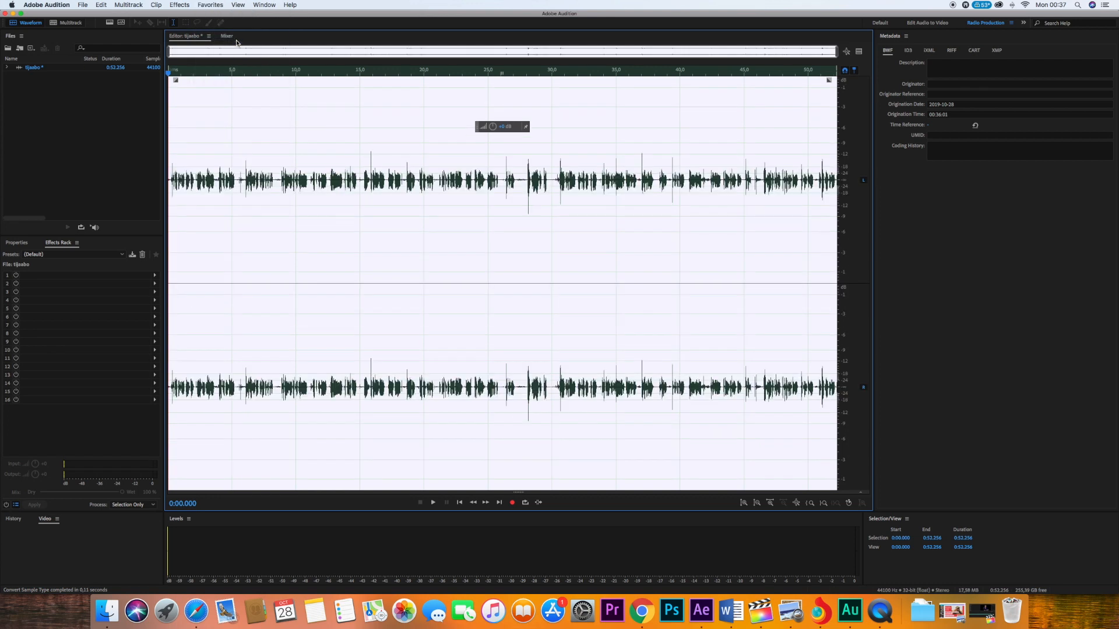
# - Listen to the converted stereo recording from about the 14-second mark
pyautogui.click(343, 228)
pyautogui.press('space')
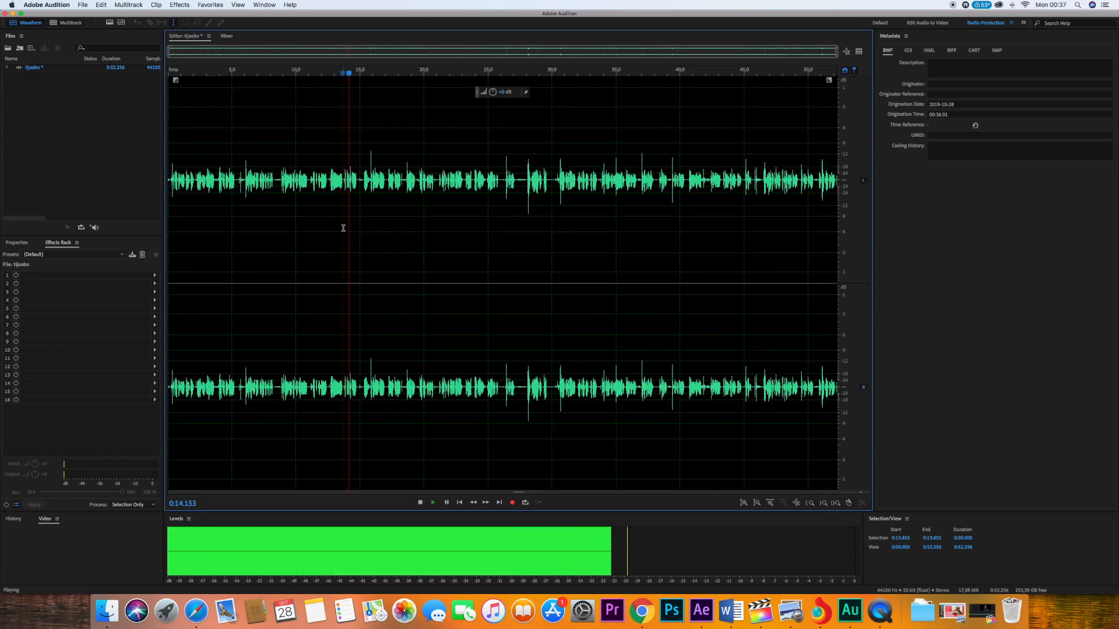
pyautogui.press('space')
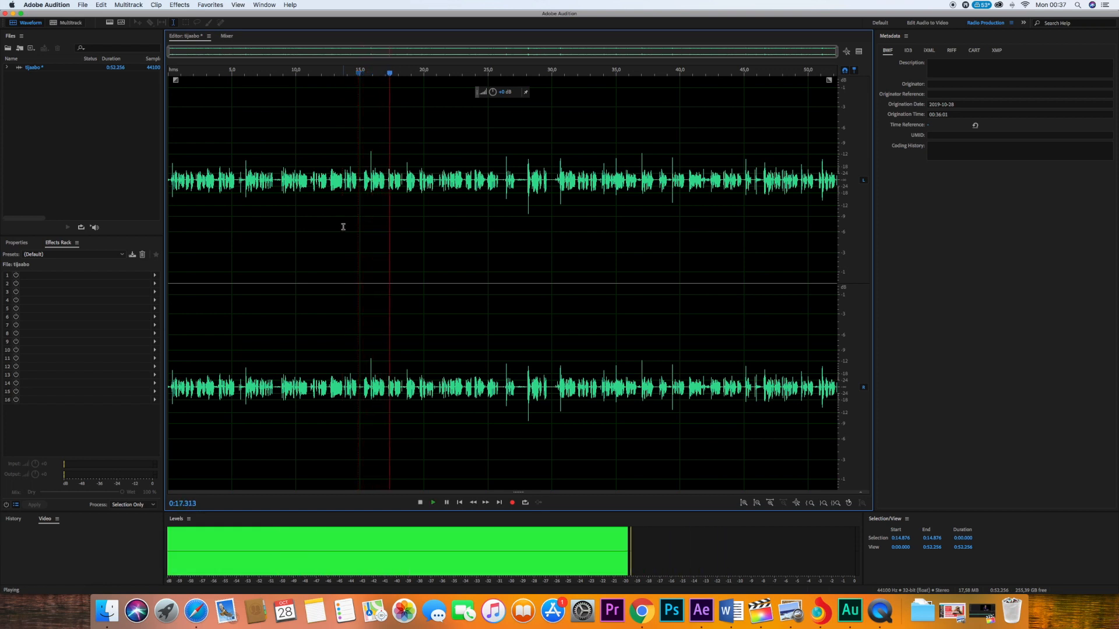
pyautogui.press('space')
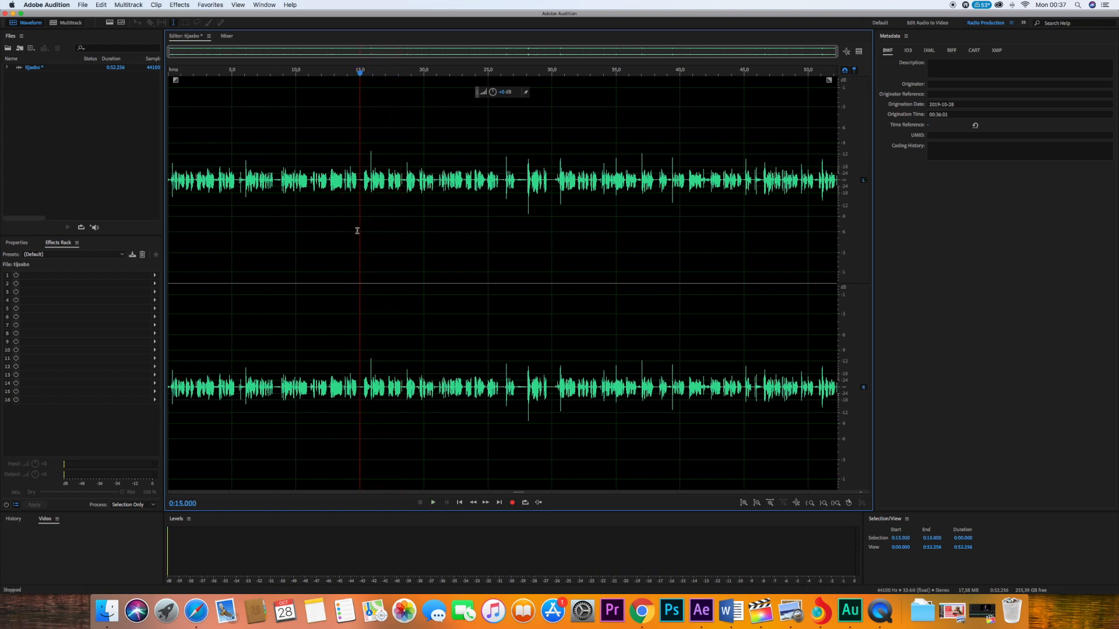
# - Open the Amplify effect for the entire recording and preview it with its current gain
pyautogui.press('super+a')
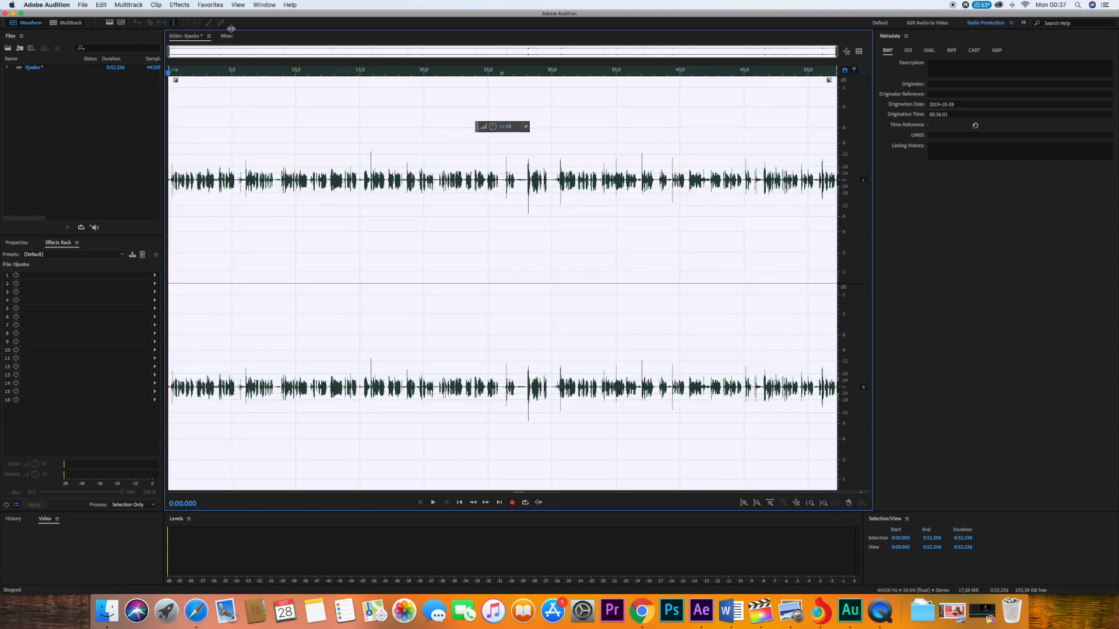
pyautogui.click(178, 6)
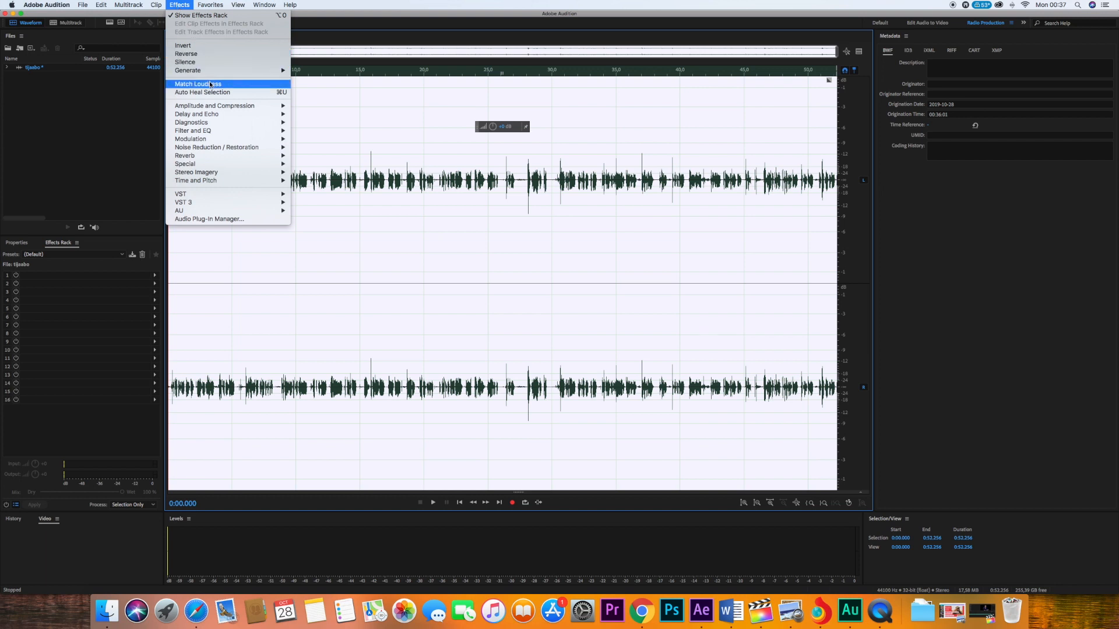
pyautogui.moveTo(208, 109)
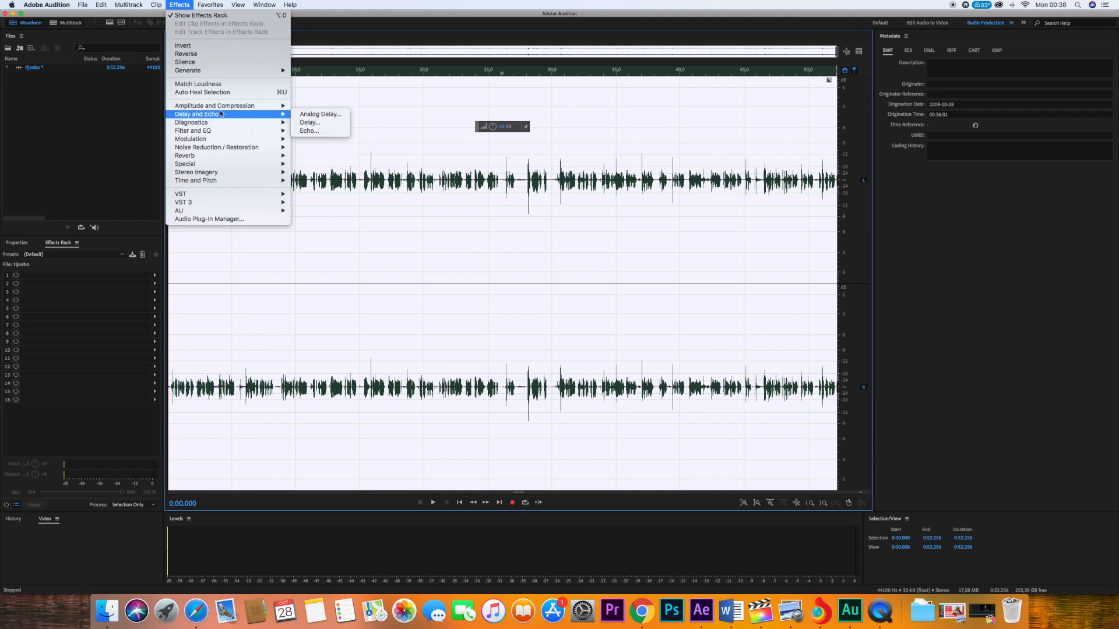
pyautogui.click(324, 105)
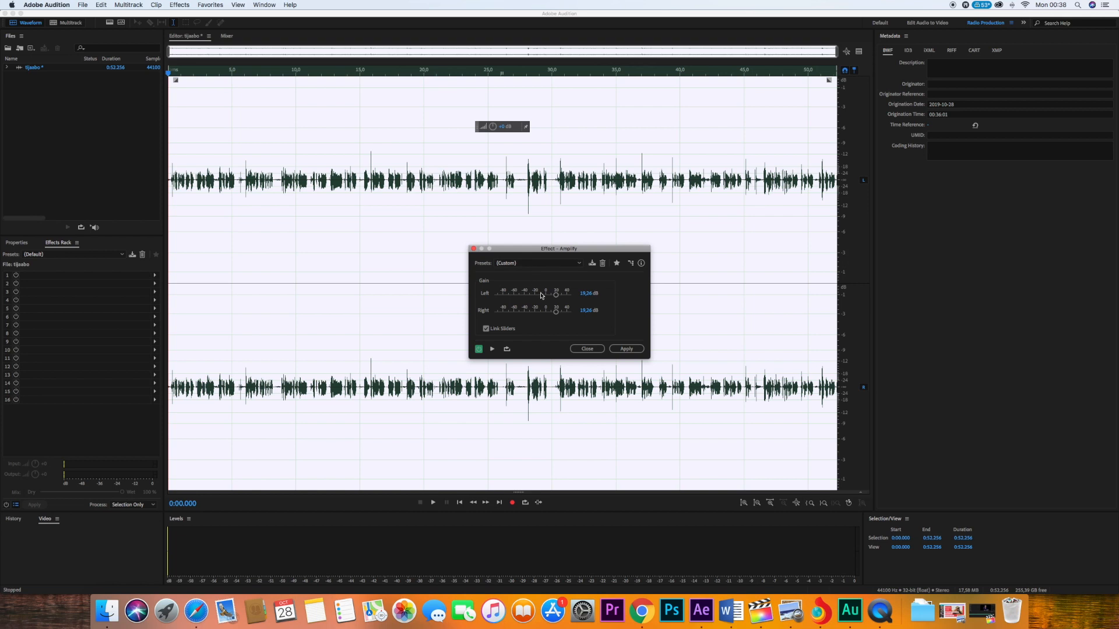
pyautogui.press('space')
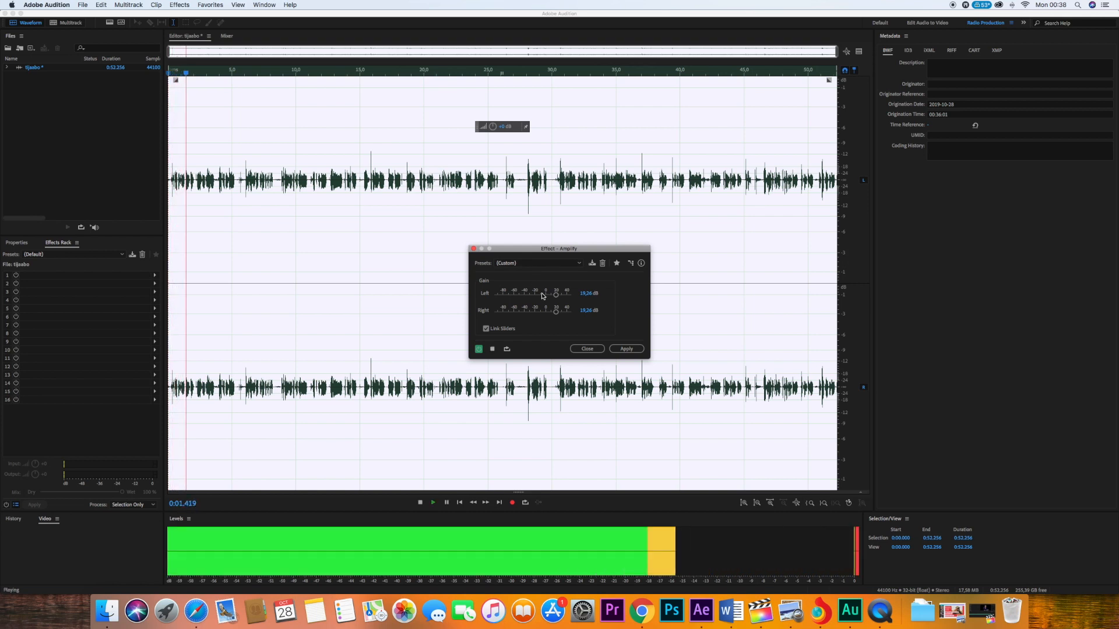
pyautogui.press('space')
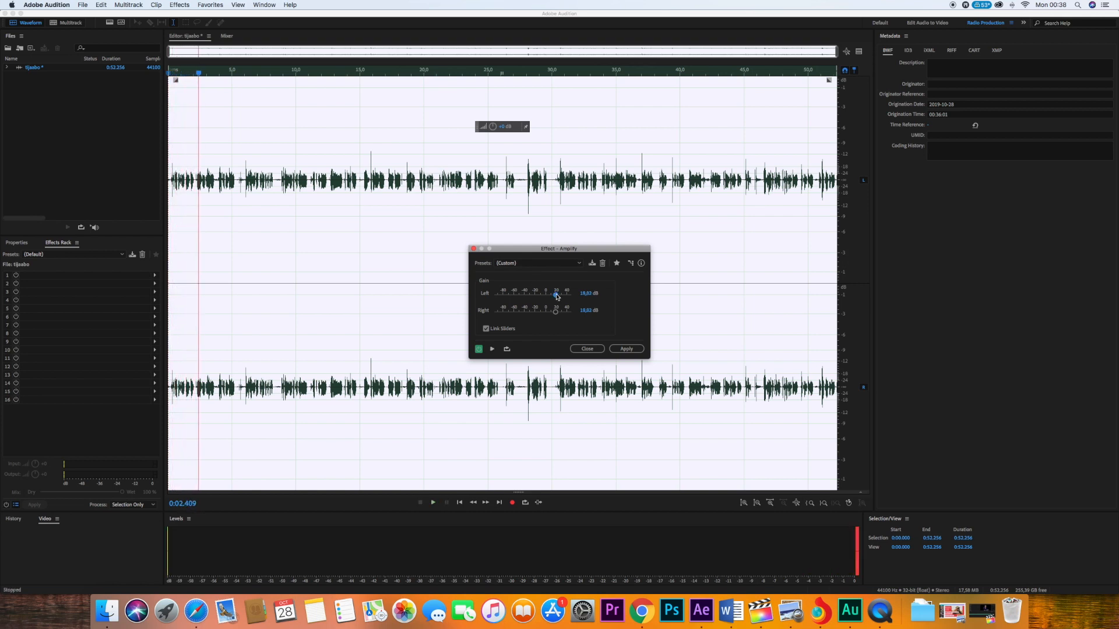
# - Set the linked left and right gain to about 5 dB while previewing, and apply the Amplify effect
pyautogui.moveTo(553, 297); pyautogui.dragTo(547, 298)
pyautogui.press('space')
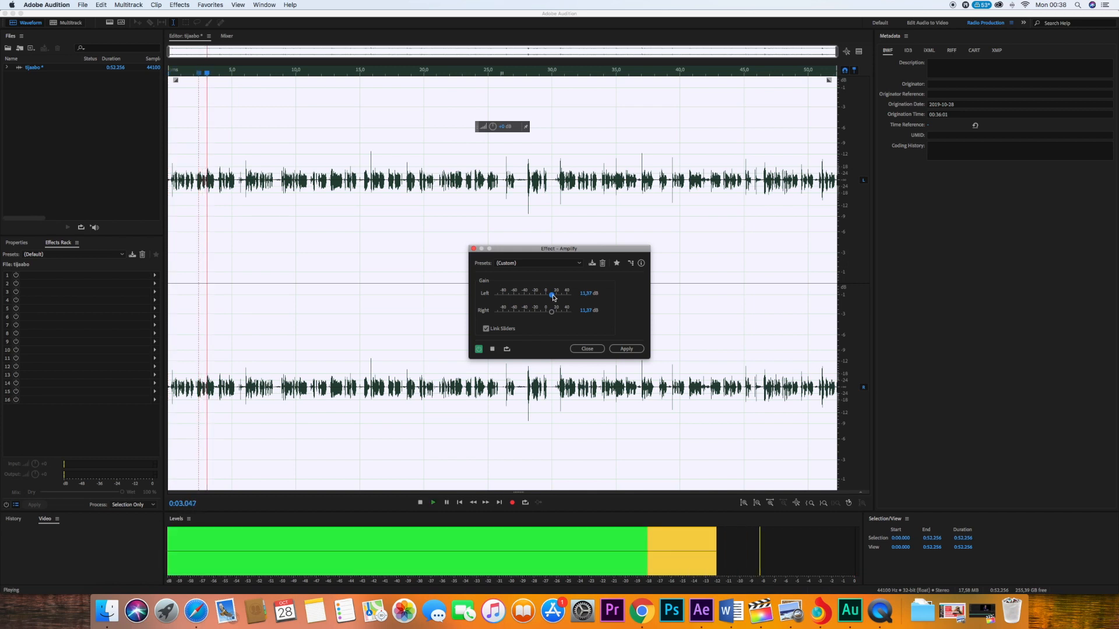
pyautogui.press('space')
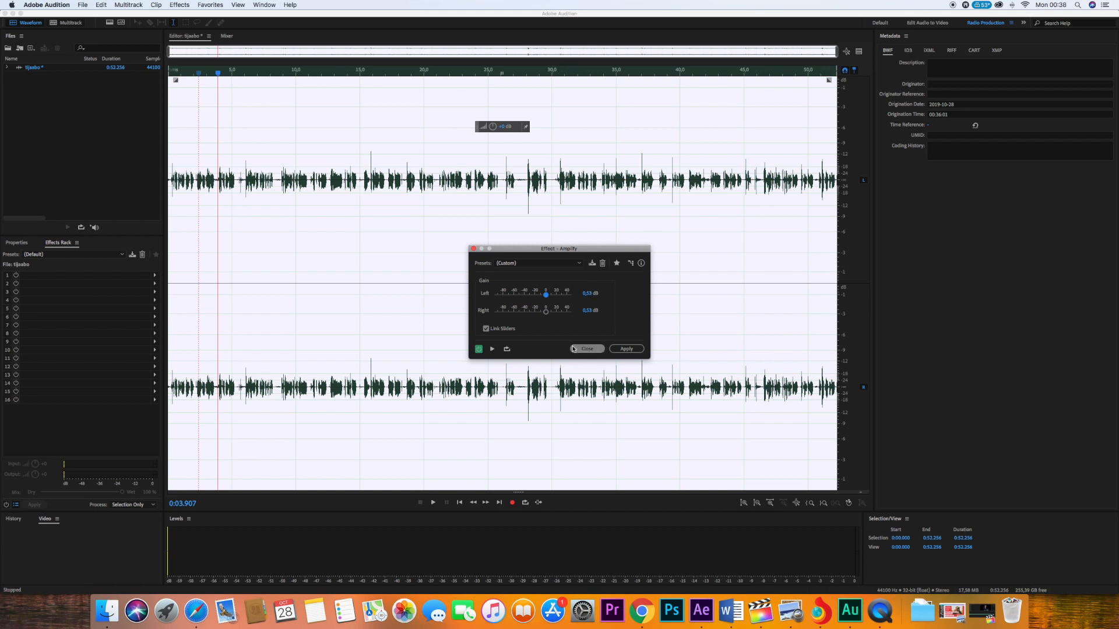
pyautogui.press('space')
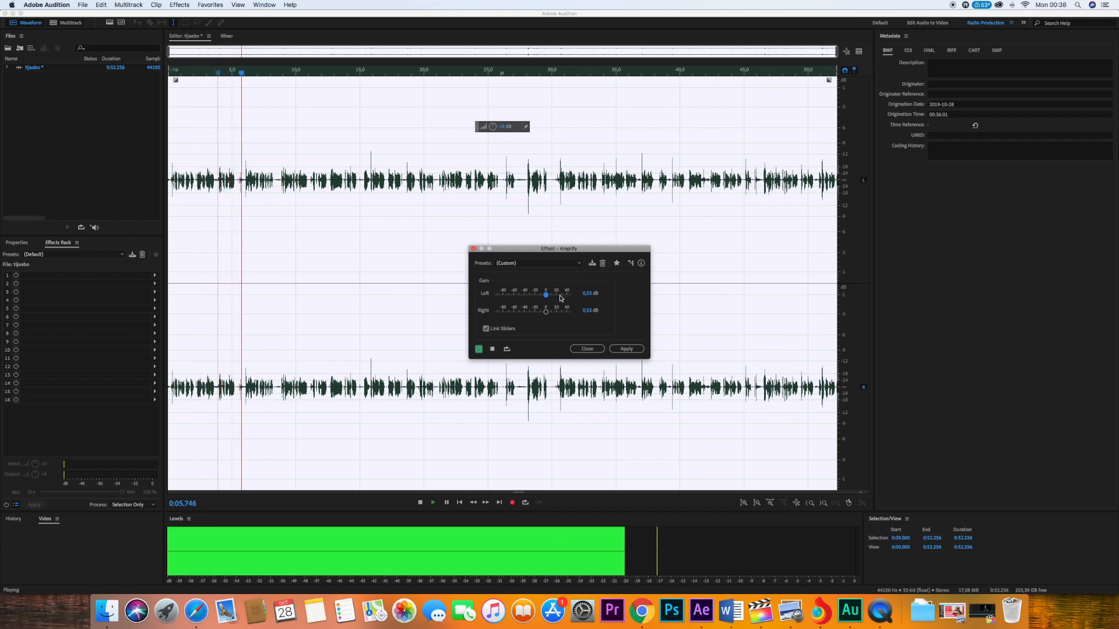
pyautogui.moveTo(548, 296); pyautogui.dragTo(549, 296)
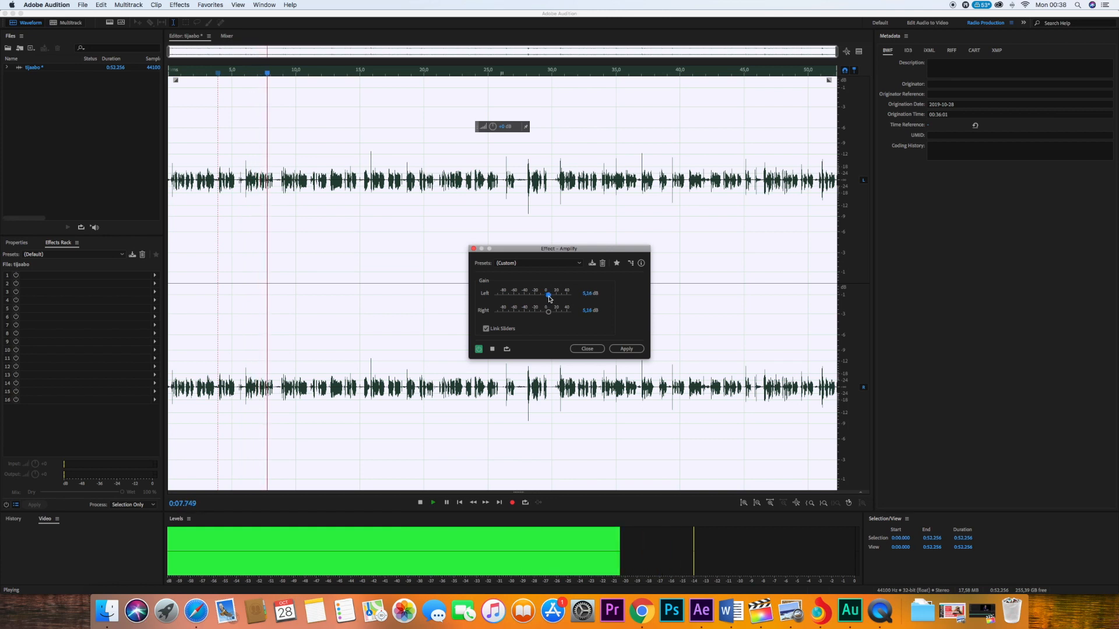
pyautogui.press('space')
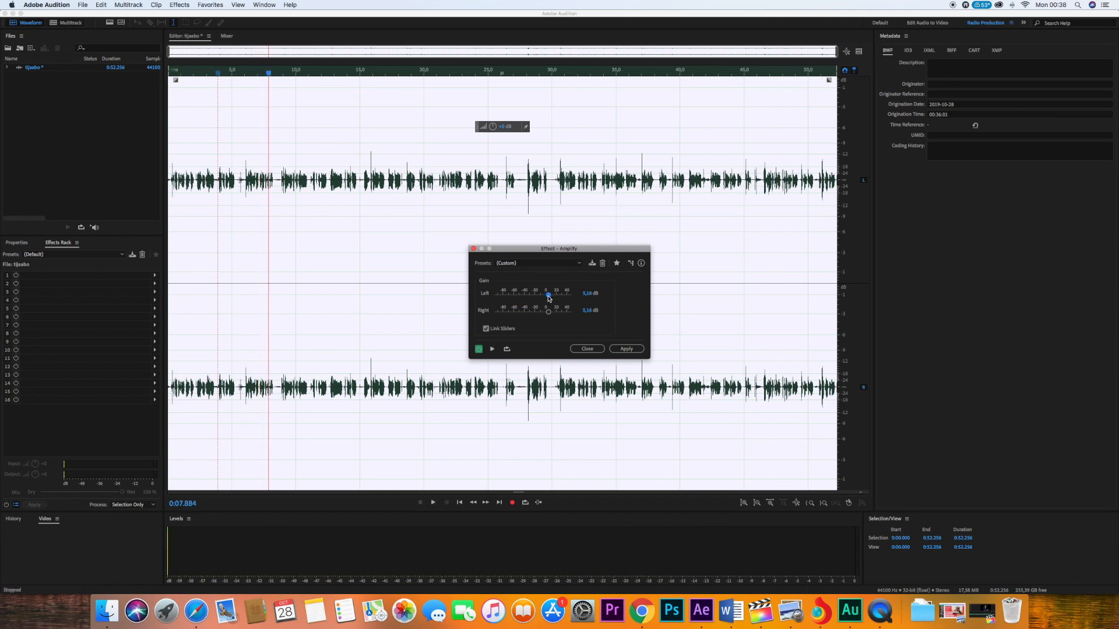
pyautogui.click(627, 349)
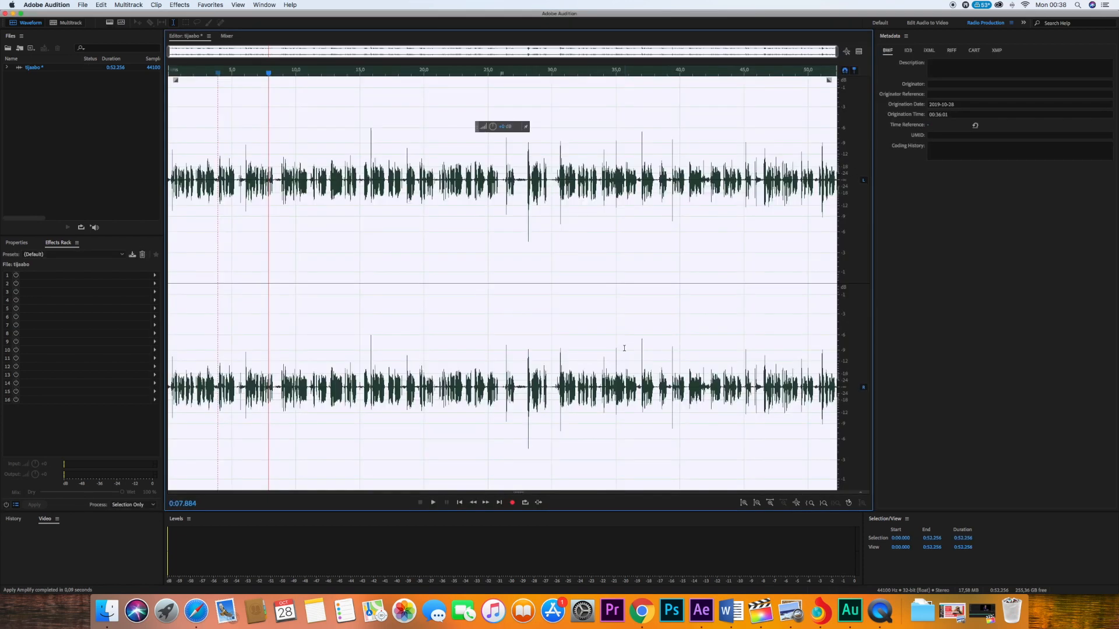
# - Open the Parametric Equalizer for the entire recording and load the Loudness Maximizer preset
pyautogui.click(458, 203)
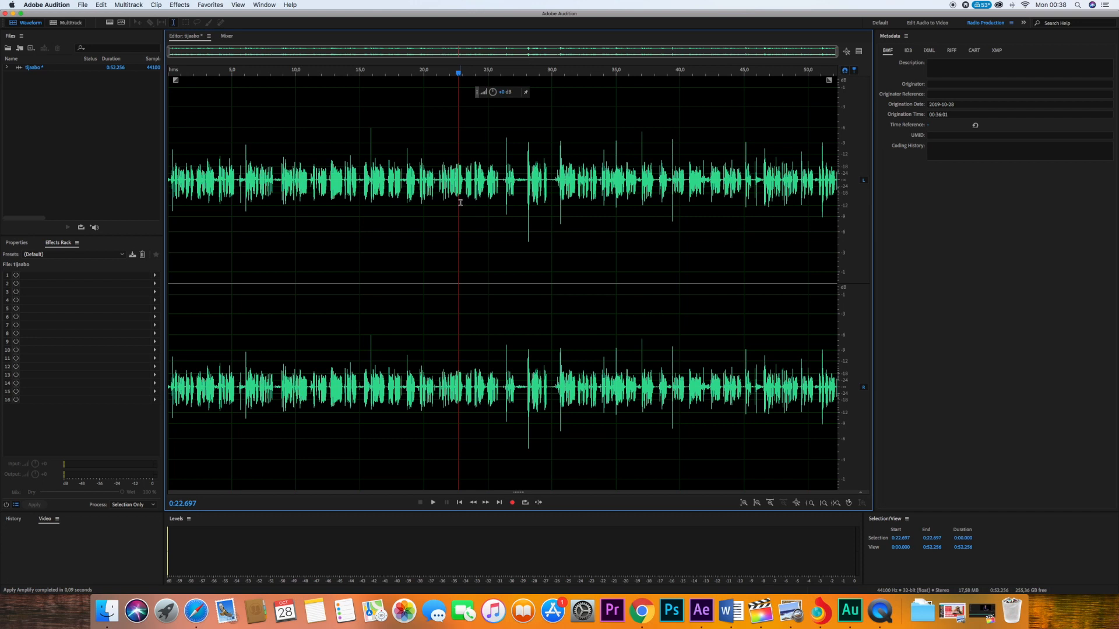
pyautogui.press('super+a')
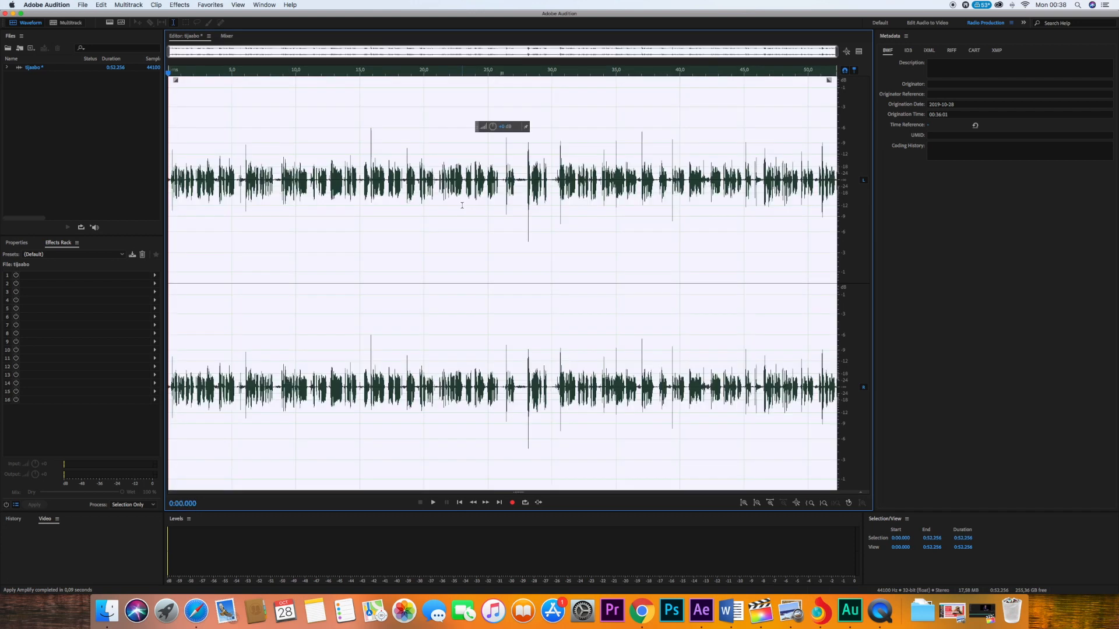
pyautogui.click(179, 5)
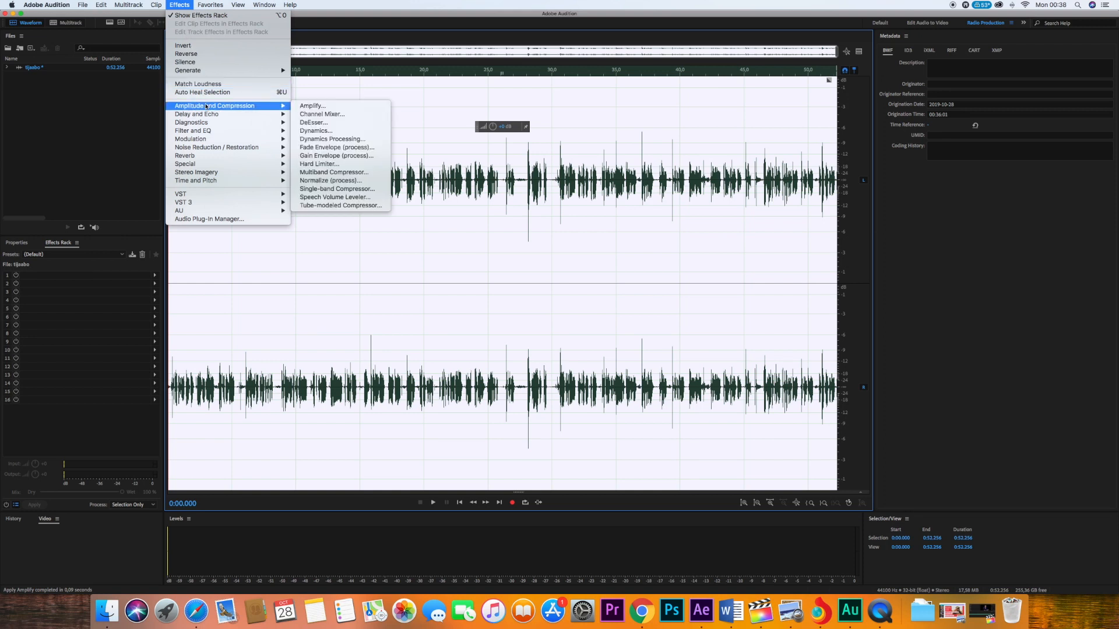
pyautogui.moveTo(214, 134)
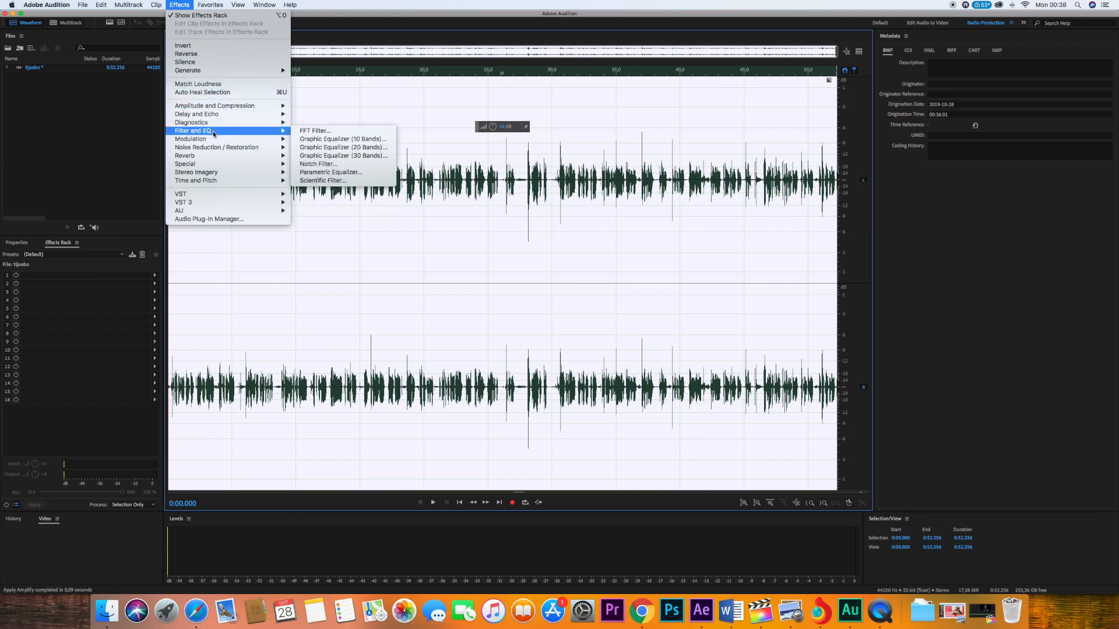
pyautogui.click(349, 172)
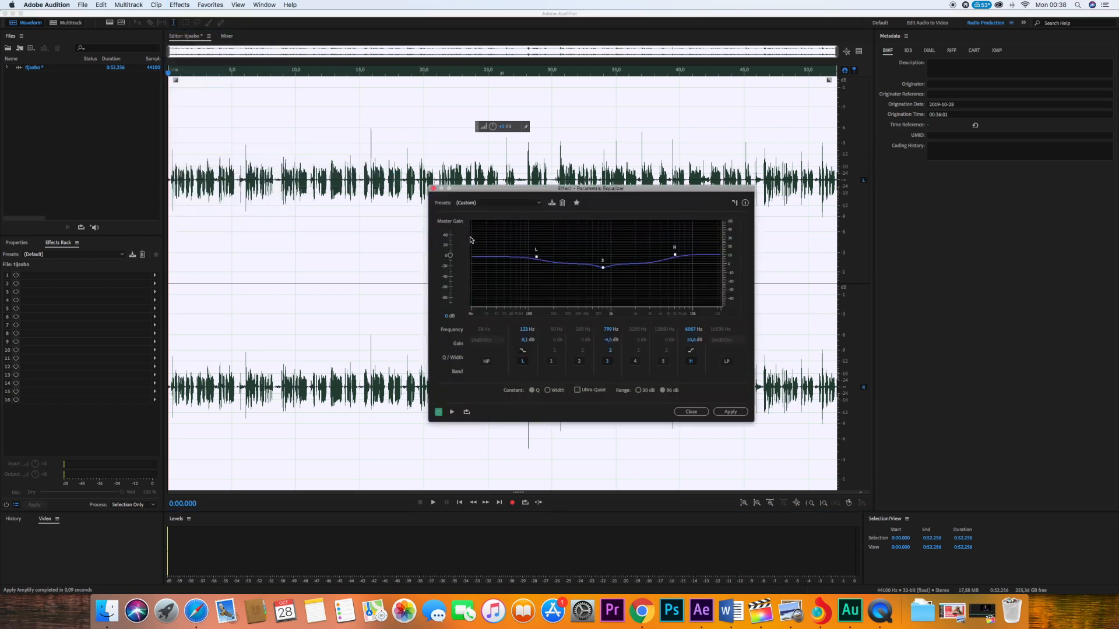
pyautogui.click(474, 203)
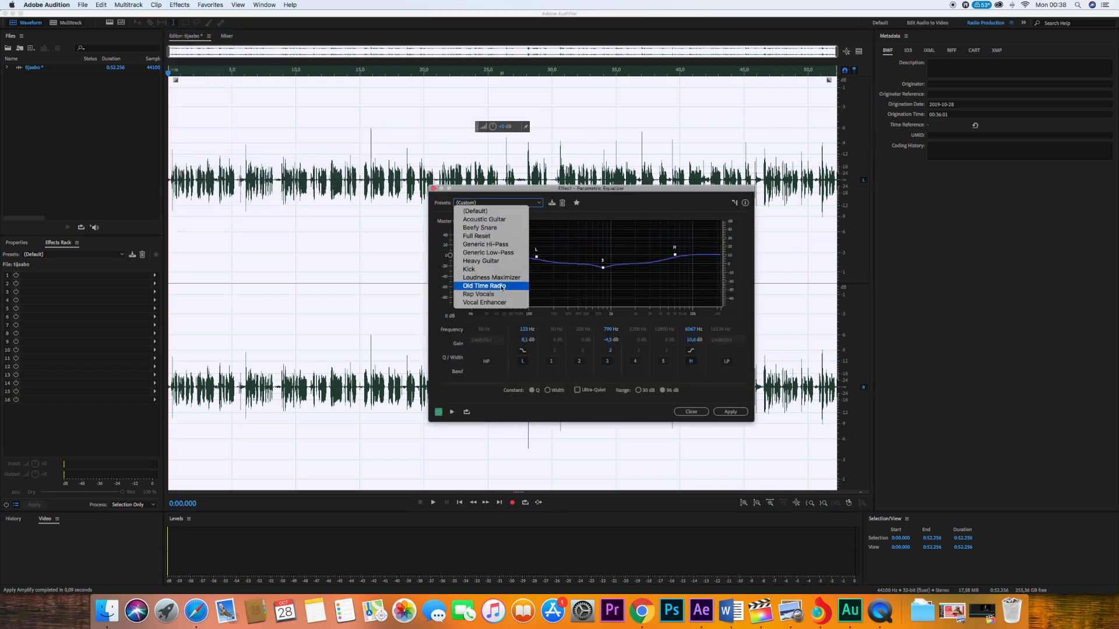
pyautogui.click(483, 278)
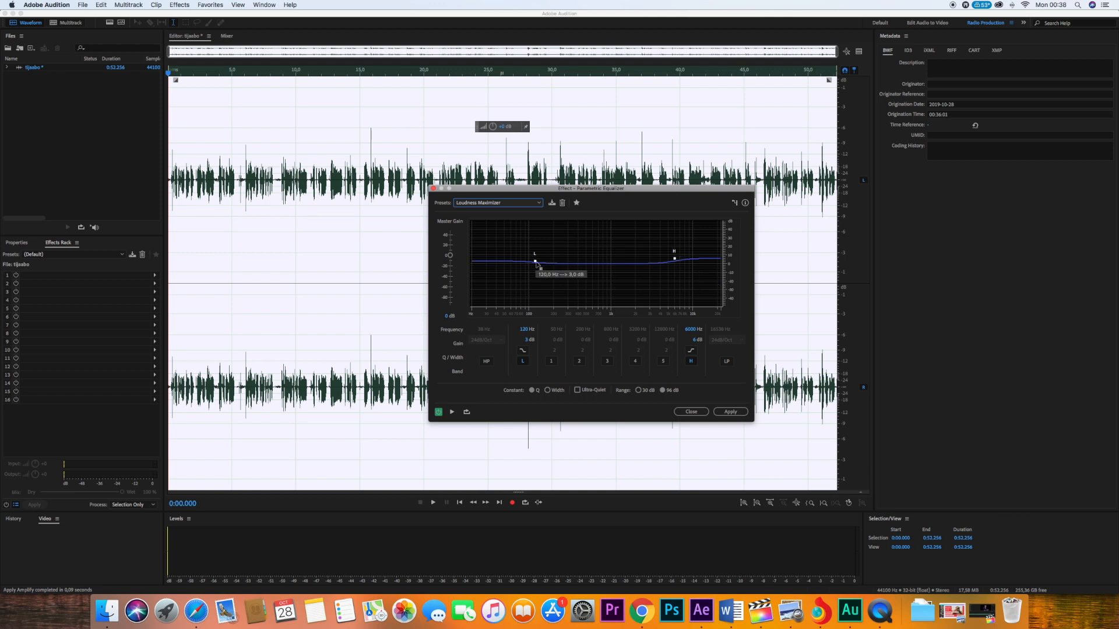
# - Boost the equalizer's low band to about 9.1 dB and high band to about 10.1 dB, and enable band 3 at about -5.1 dB near 808 Hz
pyautogui.moveTo(535, 261); pyautogui.dragTo(537, 259)
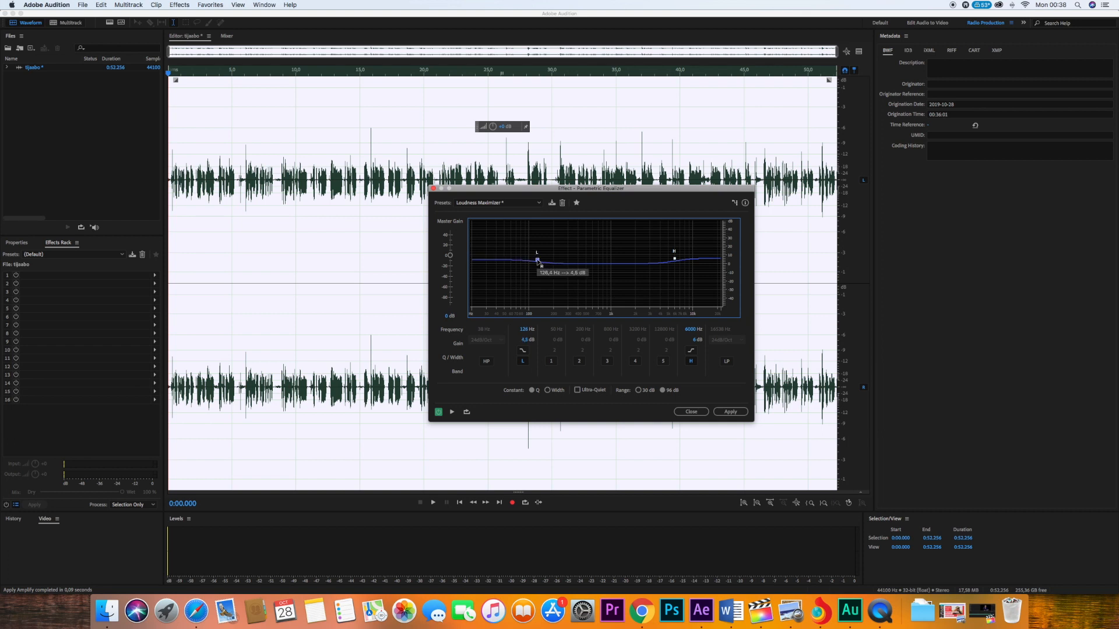
pyautogui.click(605, 362)
pyautogui.moveTo(537, 260); pyautogui.dragTo(537, 256)
pyautogui.moveTo(674, 258); pyautogui.dragTo(675, 255)
pyautogui.moveTo(599, 266); pyautogui.dragTo(603, 268)
# - Preview the equalized voice for a few seconds and apply the Parametric Equalizer to the recording
pyautogui.press('space')
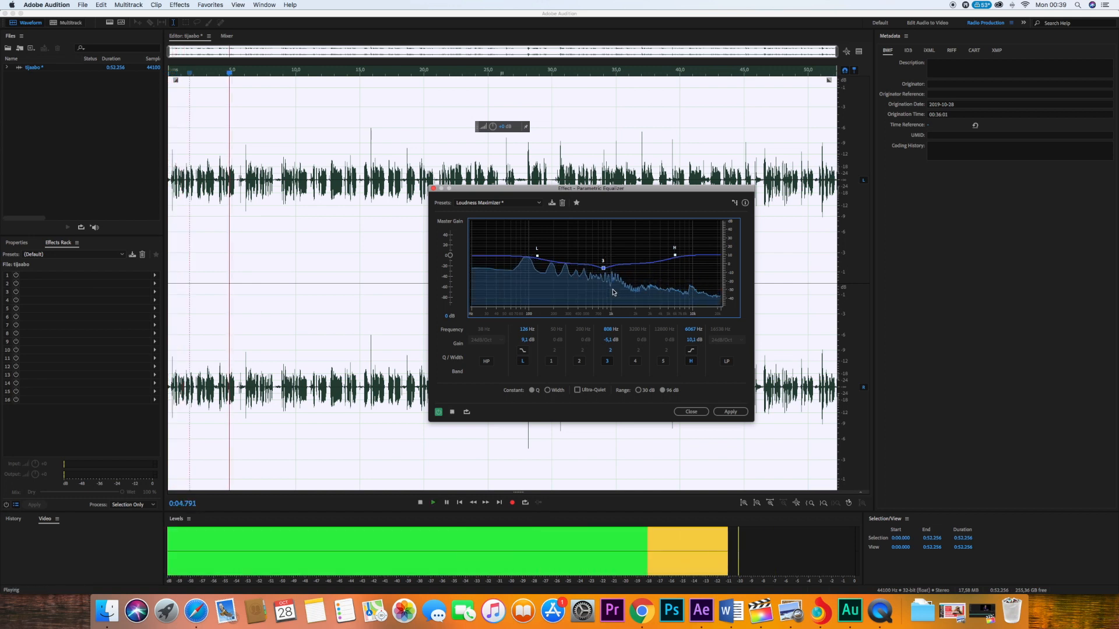
pyautogui.press('space')
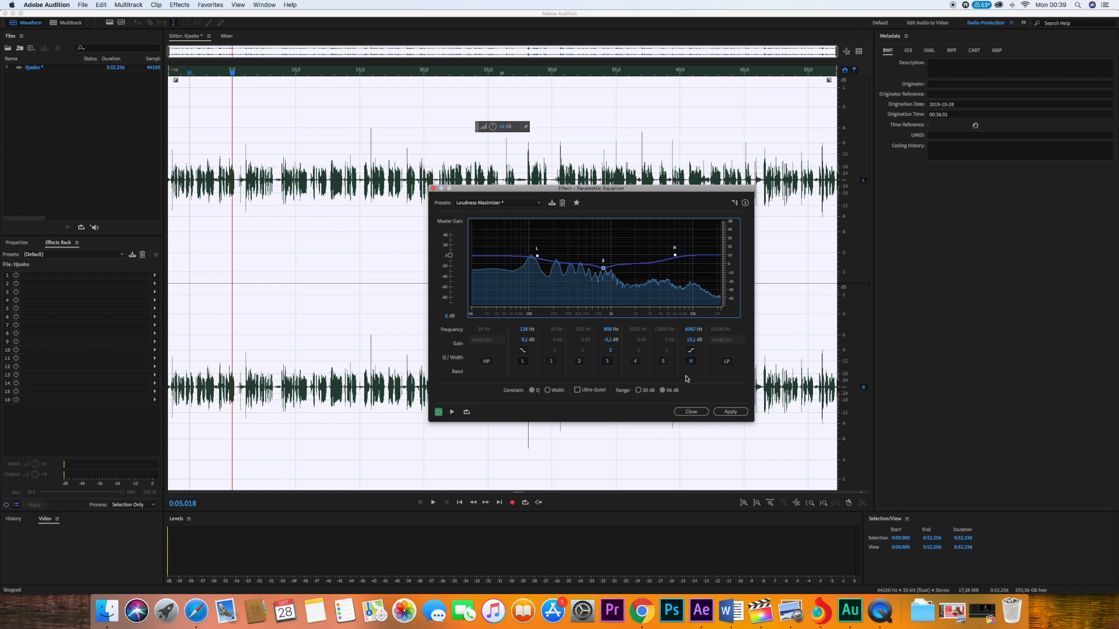
pyautogui.click(734, 414)
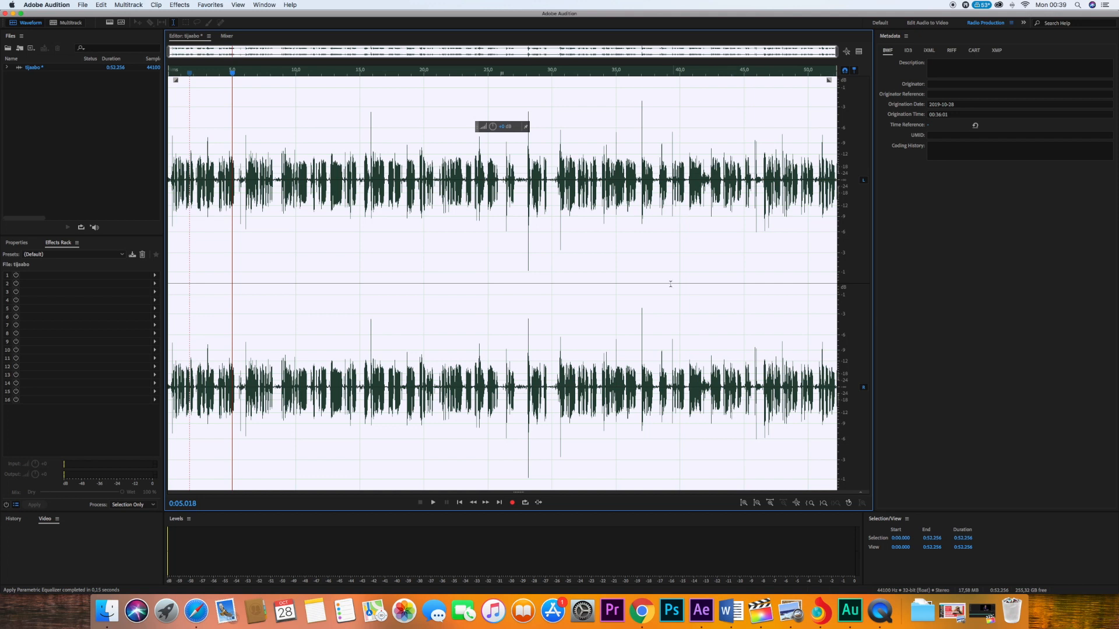
# - Select the entire equalized recording and open the Noise Reduction (process) effect for it
pyautogui.click(329, 202)
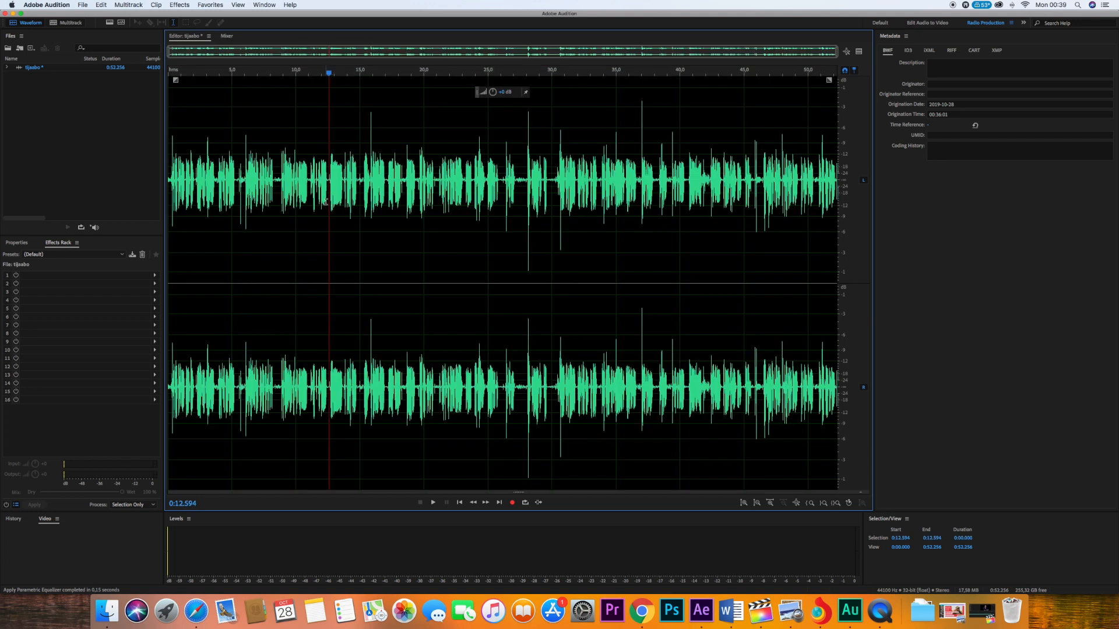
pyautogui.click(370, 176)
pyautogui.click(329, 175)
pyautogui.press('super+a')
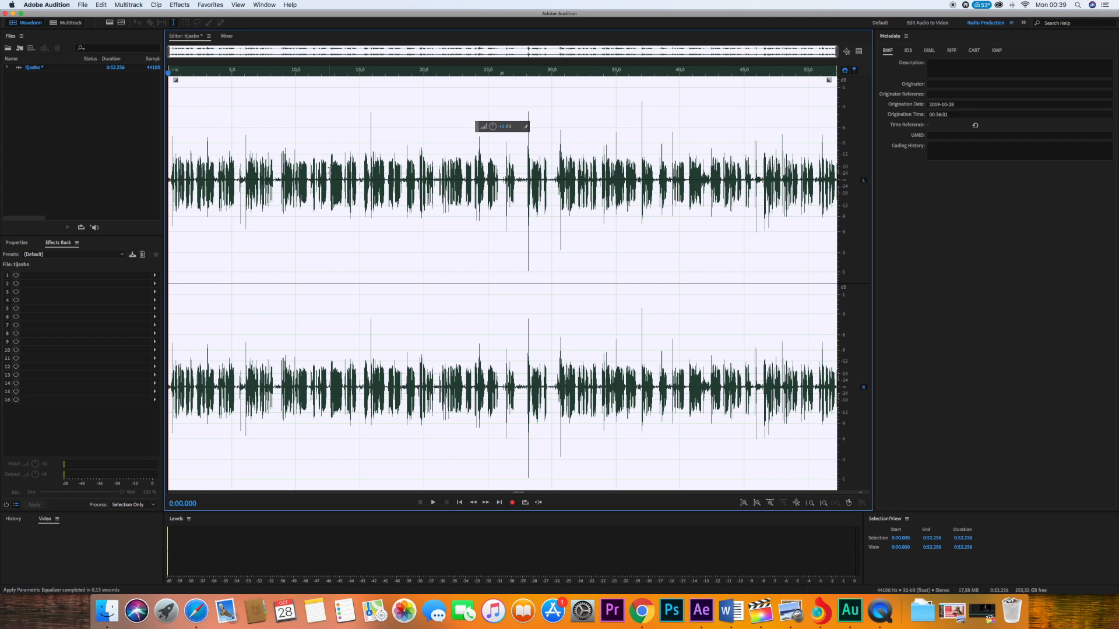
pyautogui.click(176, 6)
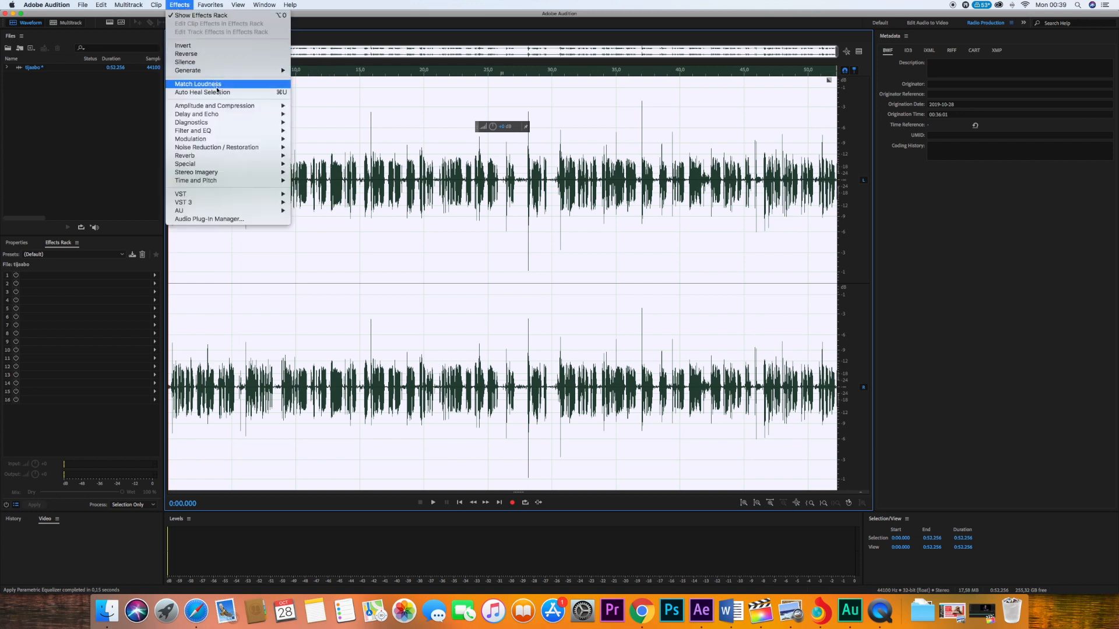
pyautogui.moveTo(221, 106)
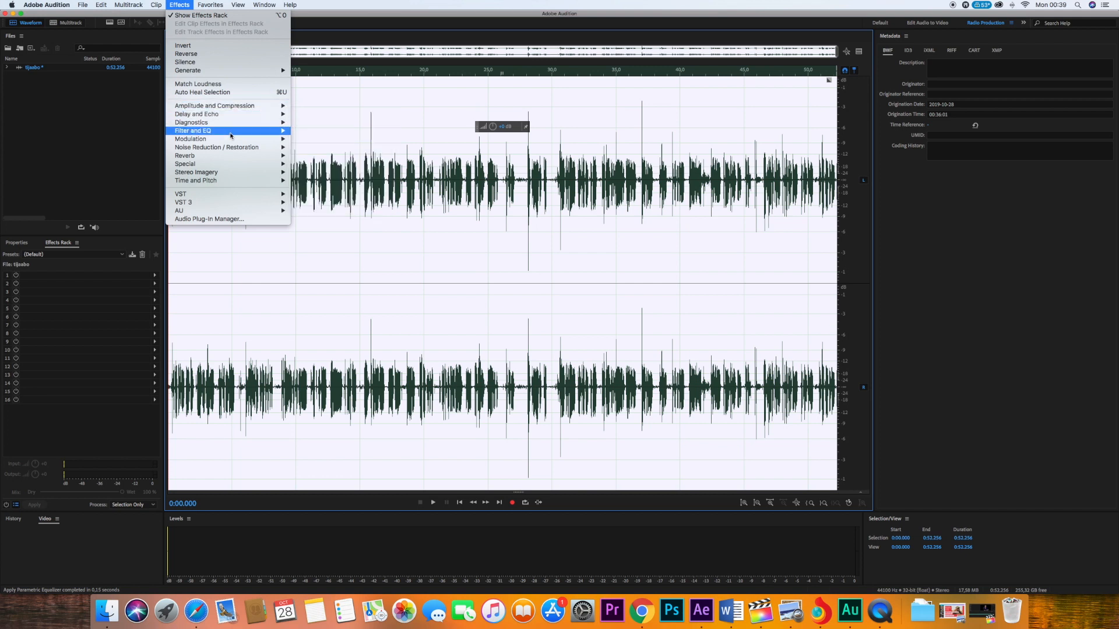
pyautogui.moveTo(232, 150)
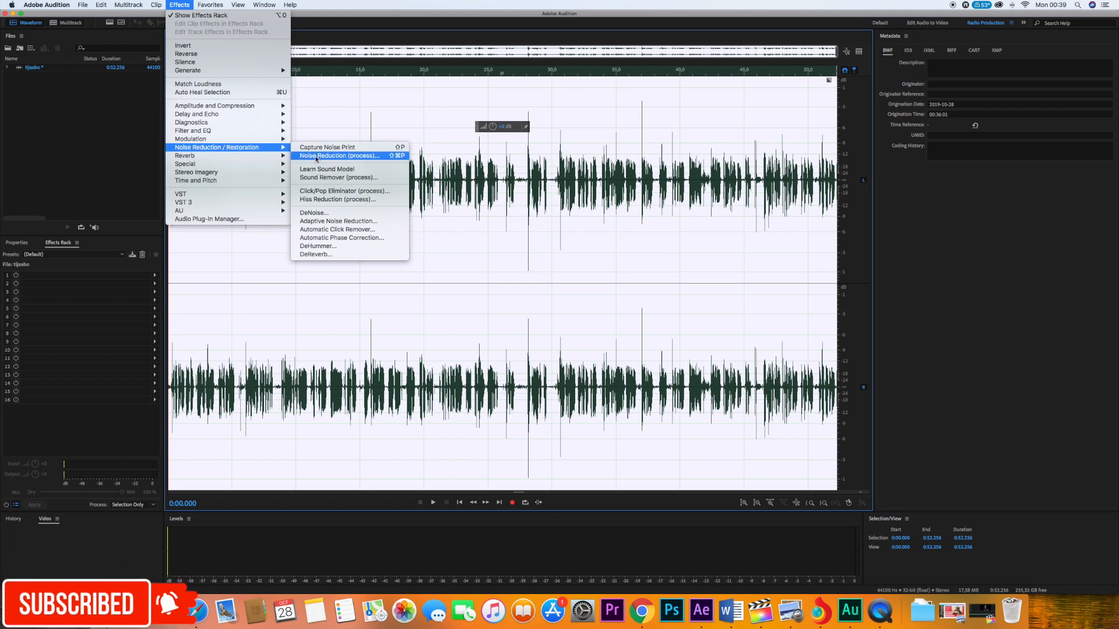
pyautogui.click(330, 156)
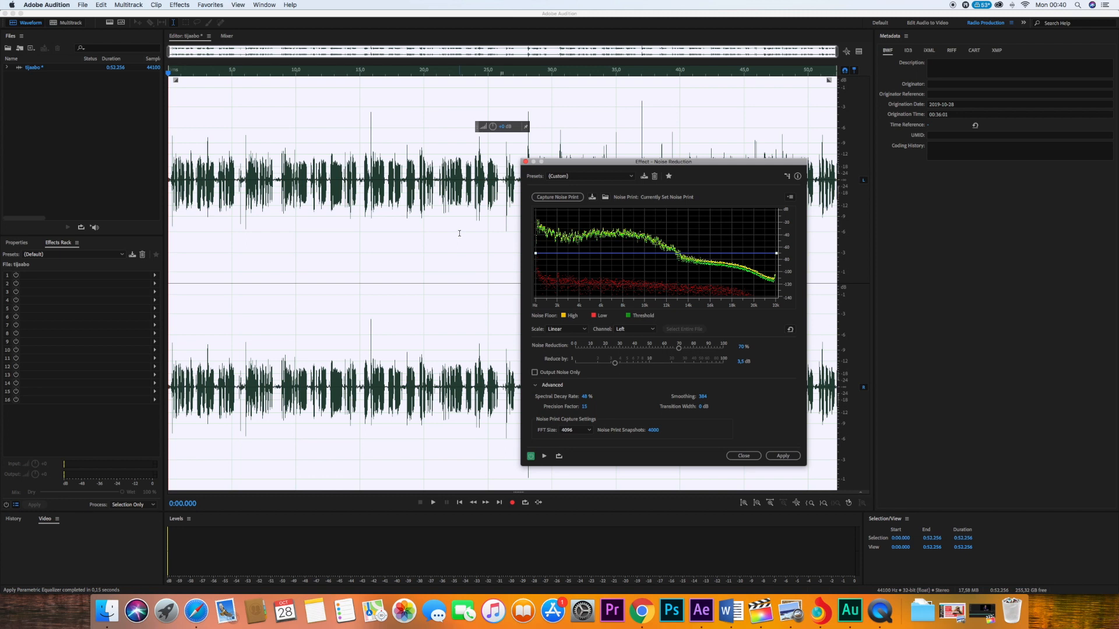
# - Set the Noise Reduction amount to 78% while previewing the recording
pyautogui.press('space')
pyautogui.press('space')
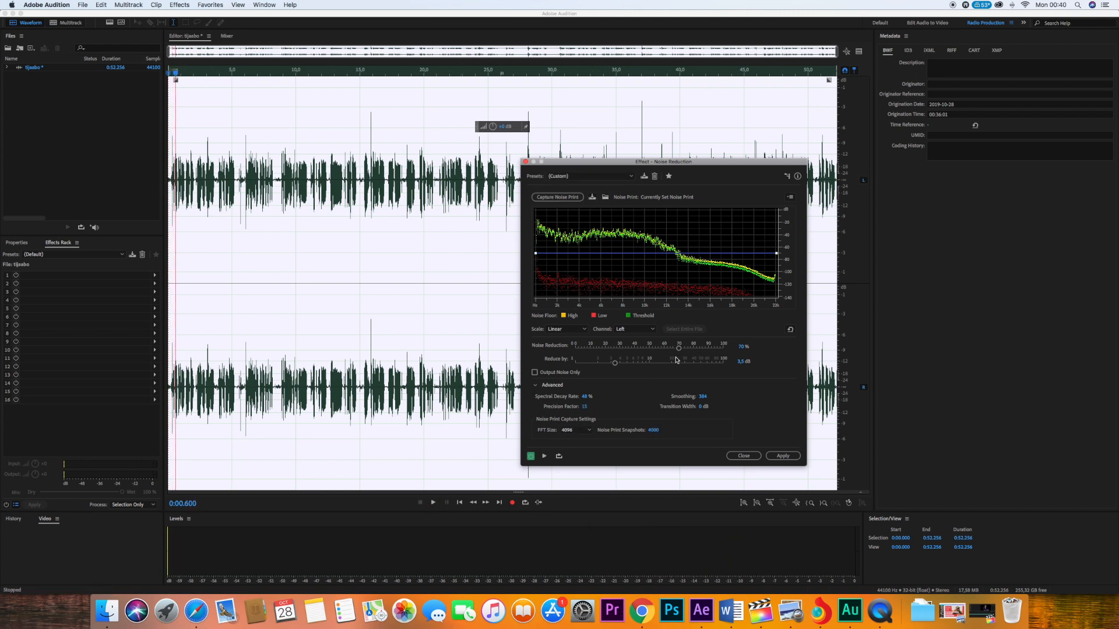
pyautogui.click(688, 349)
pyautogui.press('space')
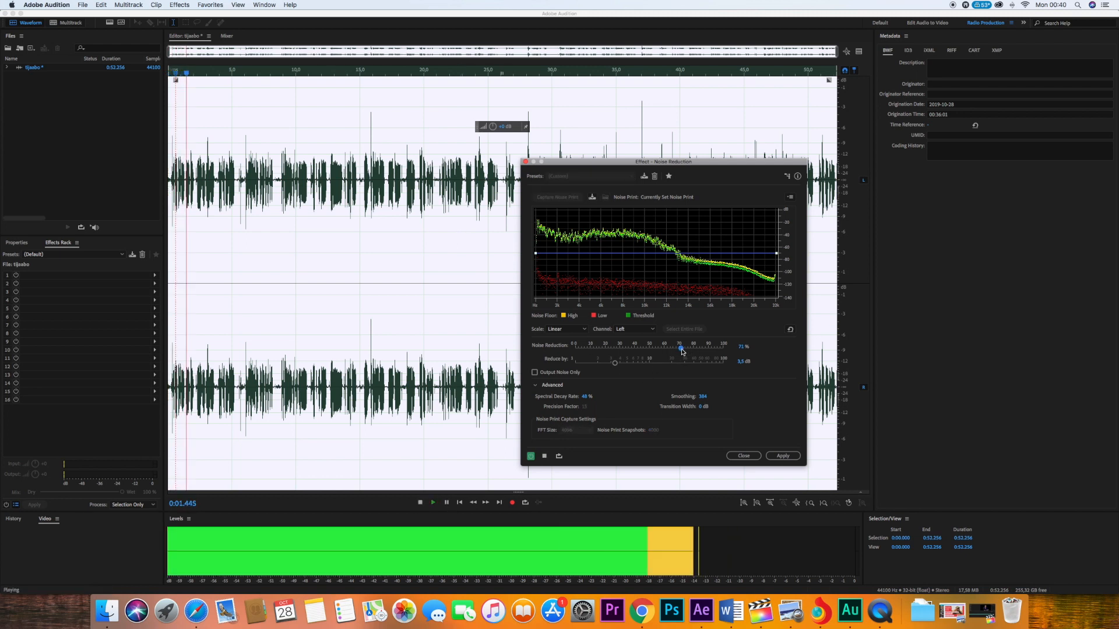
pyautogui.moveTo(688, 350); pyautogui.dragTo(691, 348)
# - Set Reduce by to about 4.4 dB, preview briefly, and apply the Noise Reduction effect
pyautogui.press('space')
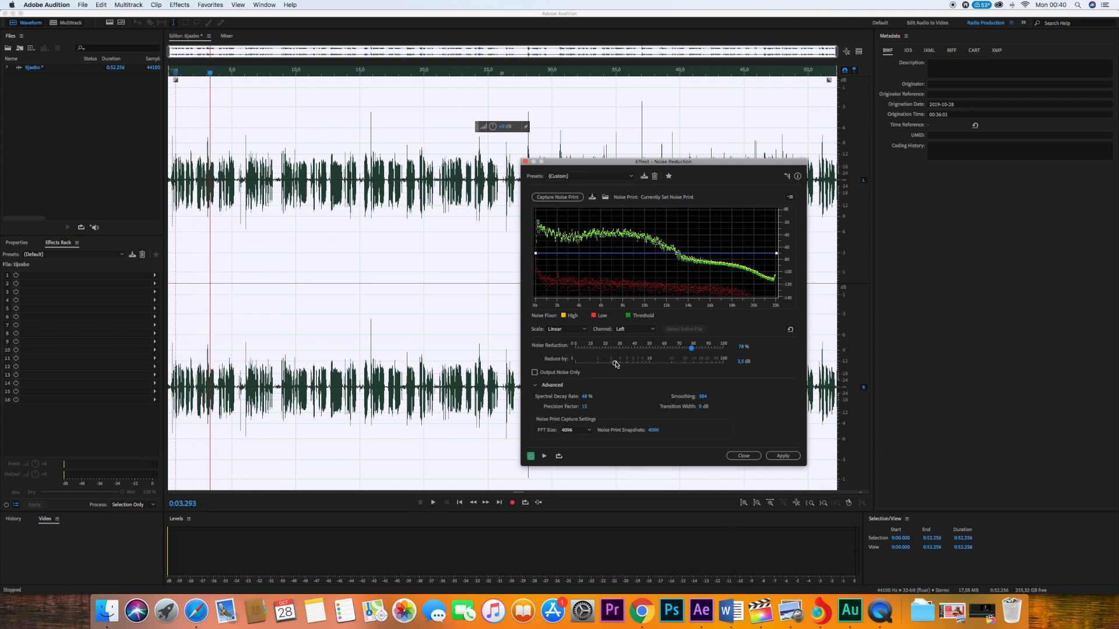
pyautogui.moveTo(615, 365); pyautogui.dragTo(624, 366)
pyautogui.press('space')
pyautogui.press('space')
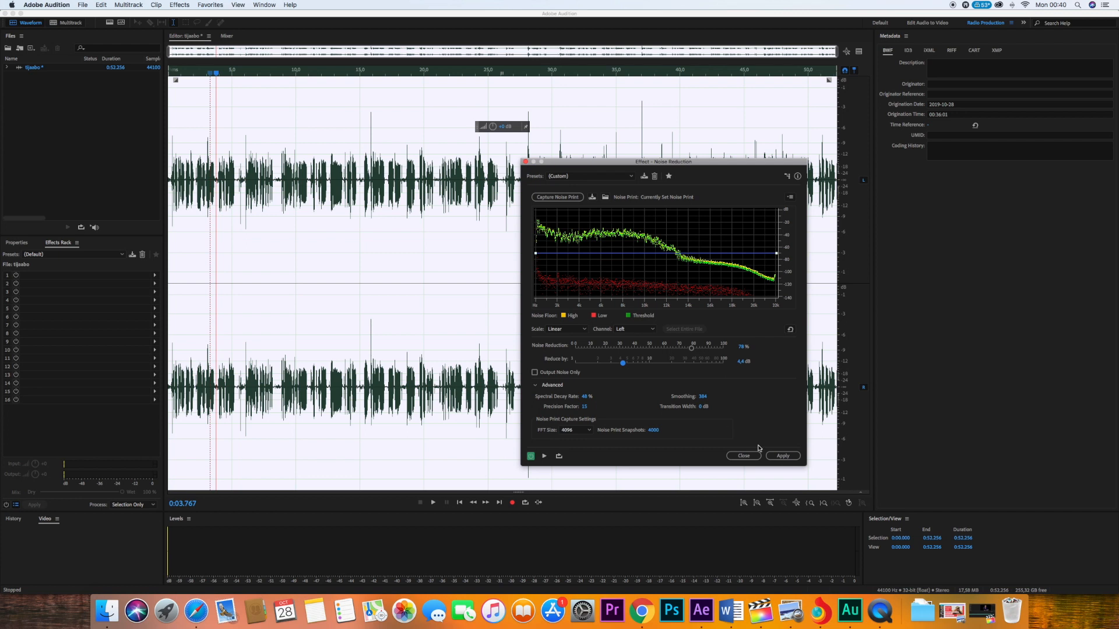
pyautogui.click(782, 456)
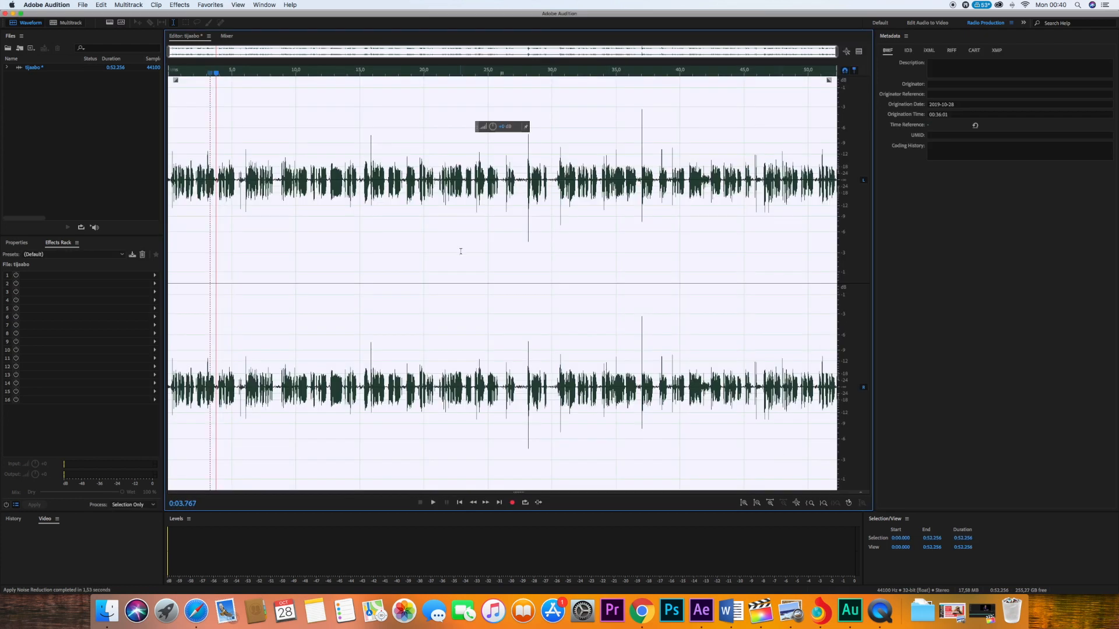
# - Deselect the waveform and listen to the noise-reduced recording from its beginning for a few seconds
pyautogui.click(511, 246)
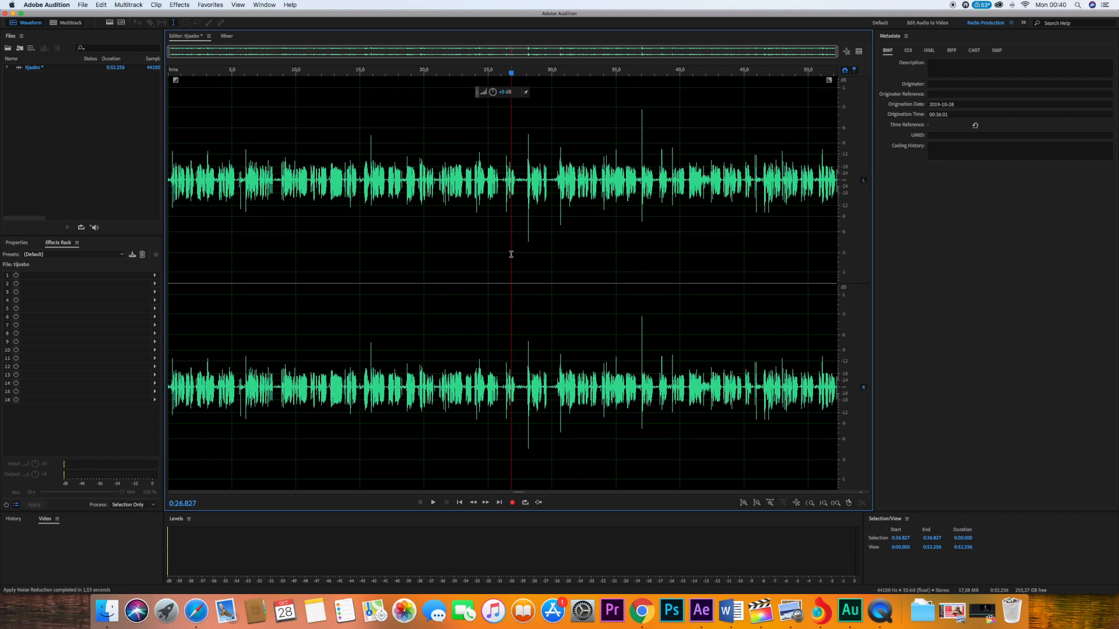
pyautogui.click(170, 186)
pyautogui.press('space')
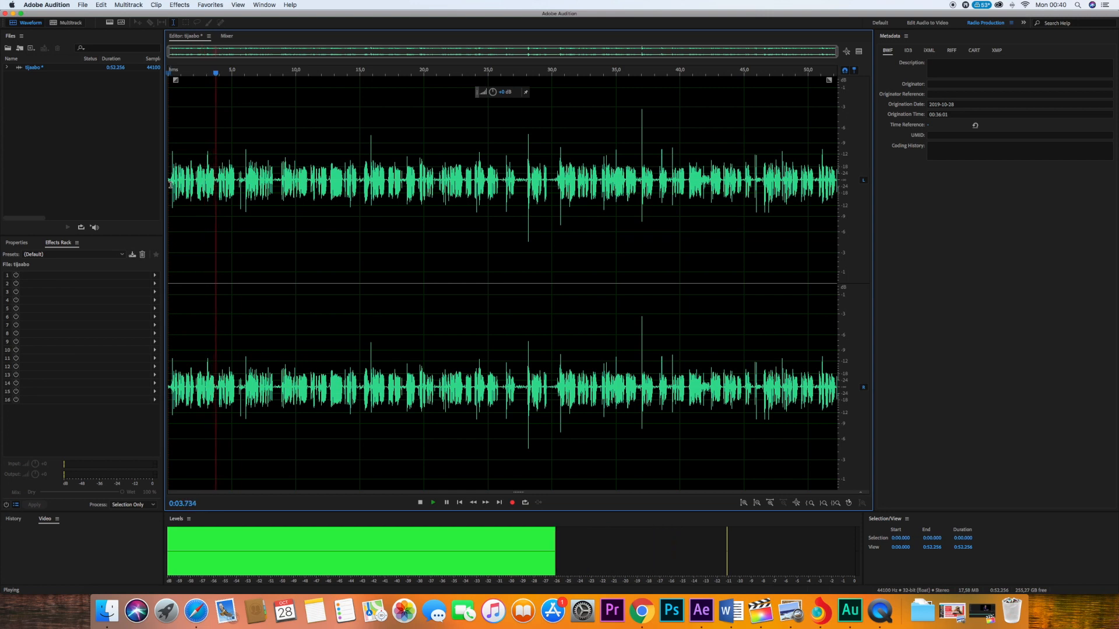
pyautogui.press('space')
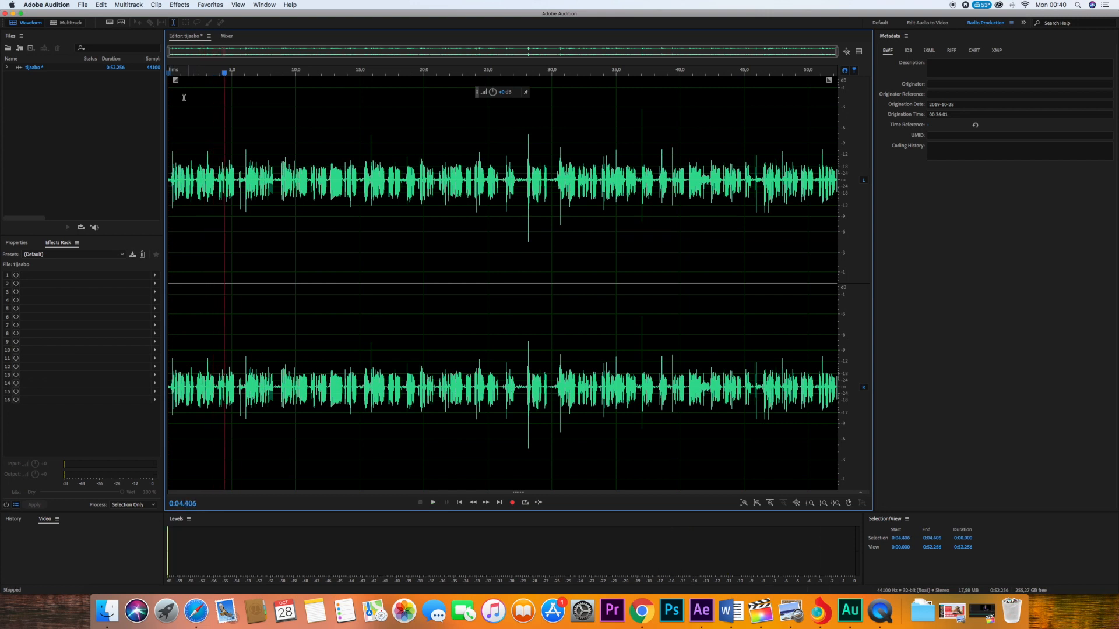
# - Start saving the recording as a new file and choose MP3 Audio as the format
pyautogui.click(84, 6)
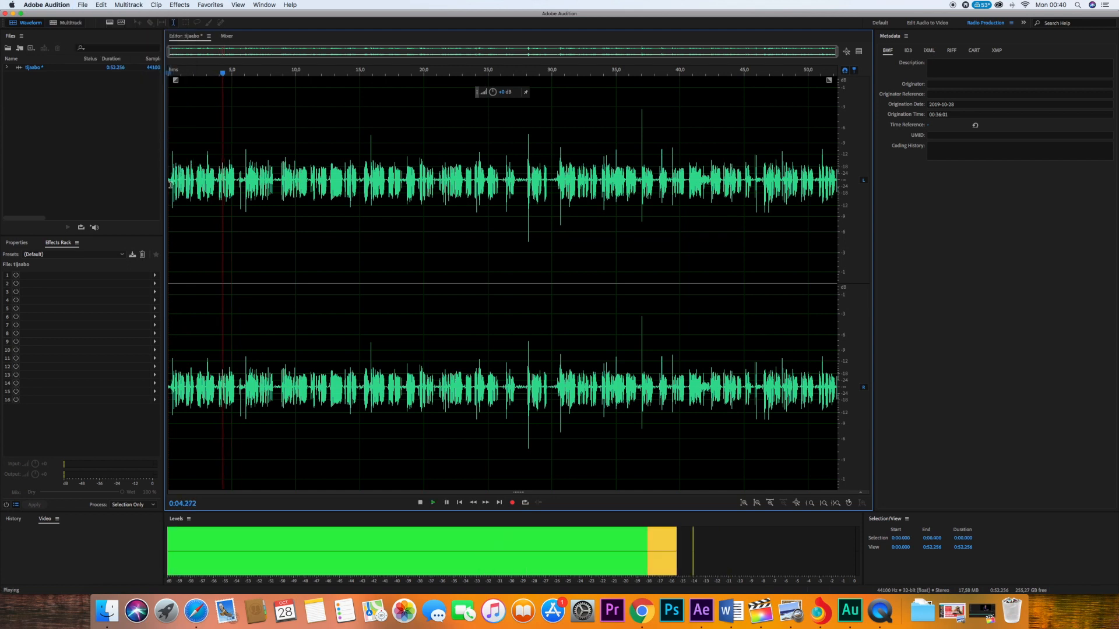
pyautogui.press('space')
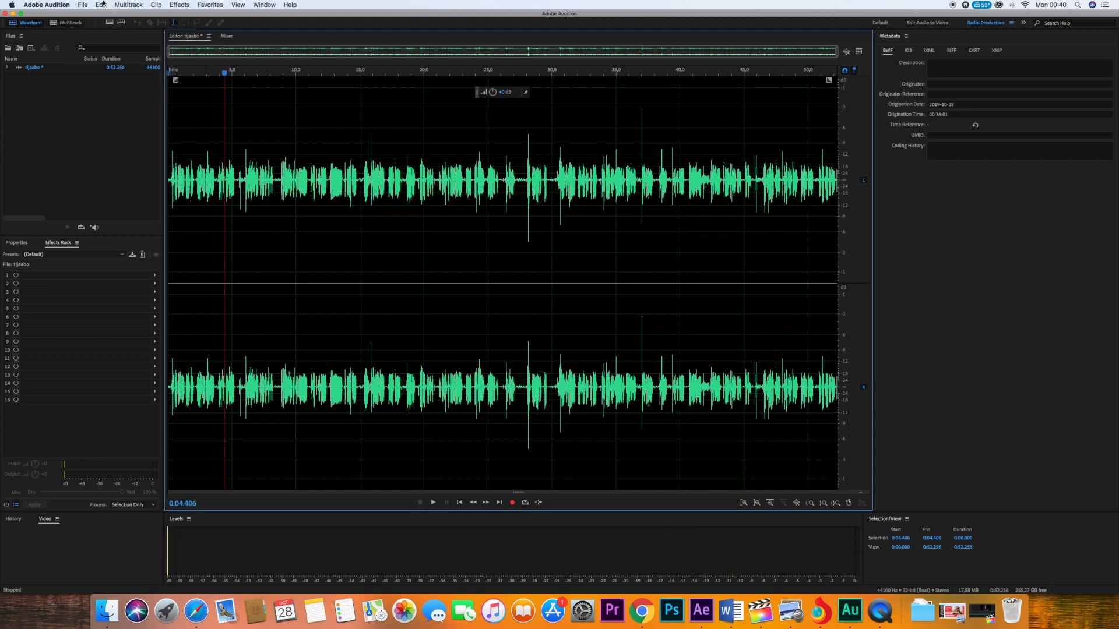
pyautogui.click(84, 6)
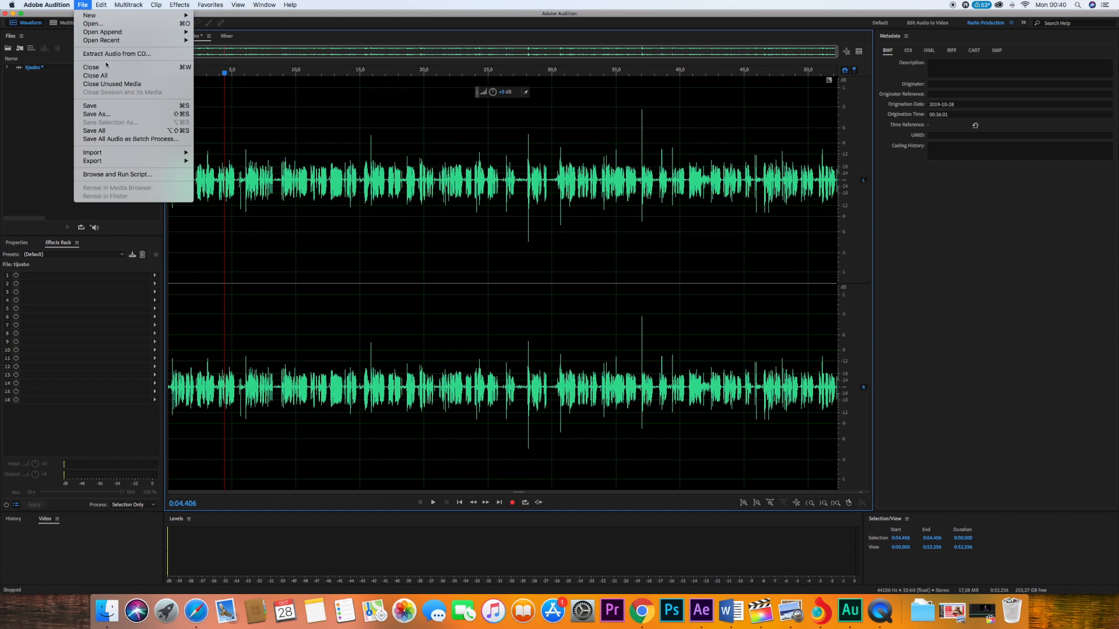
pyautogui.click(105, 115)
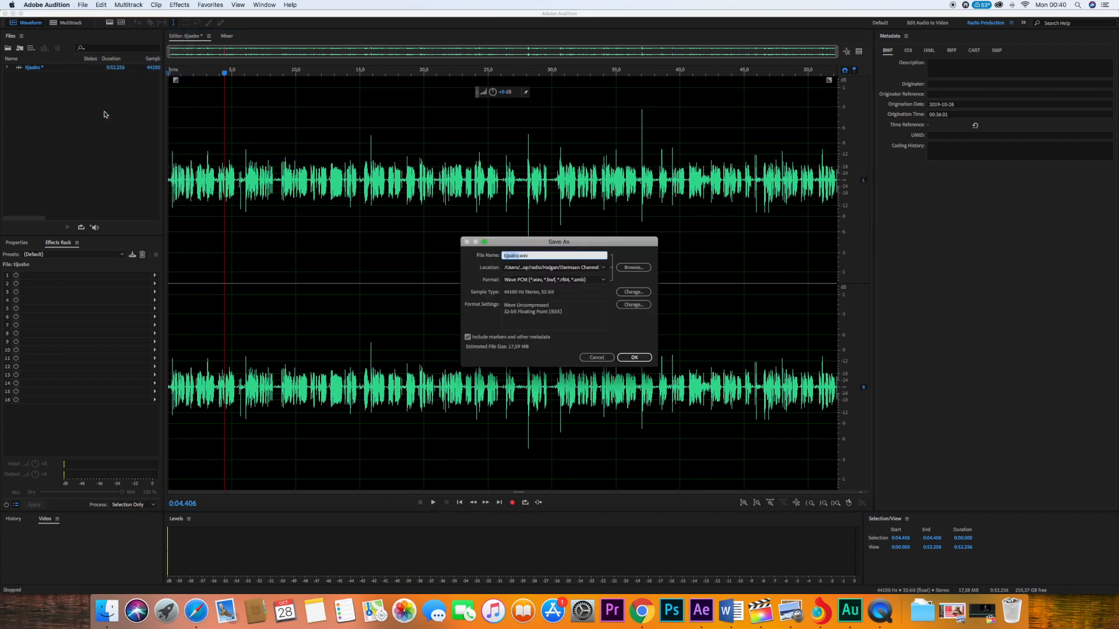
pyautogui.click(563, 281)
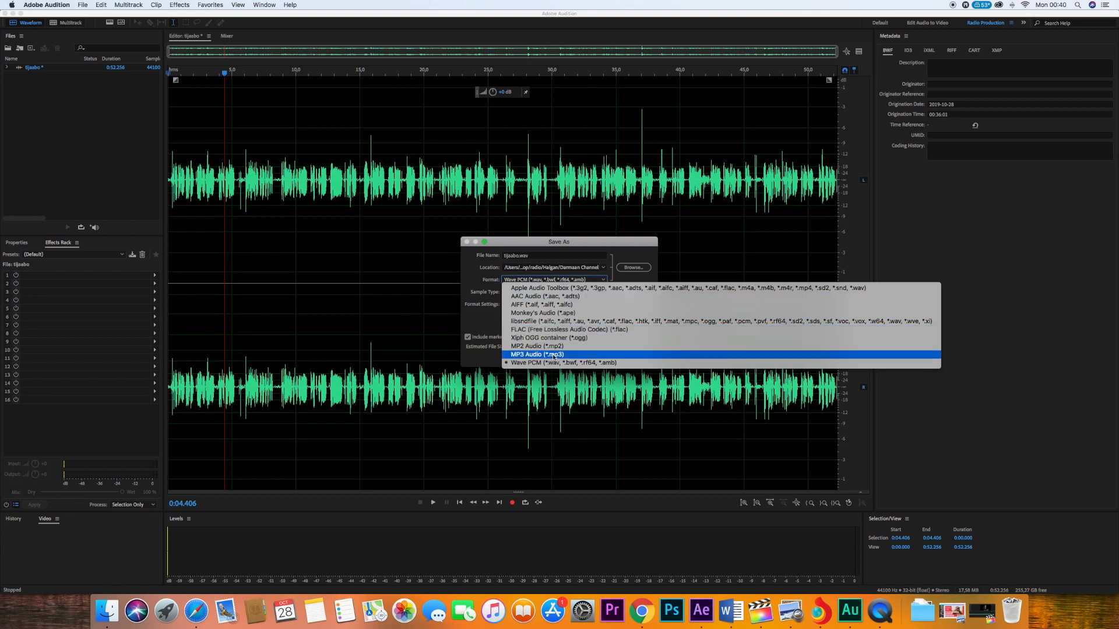
pyautogui.click(551, 354)
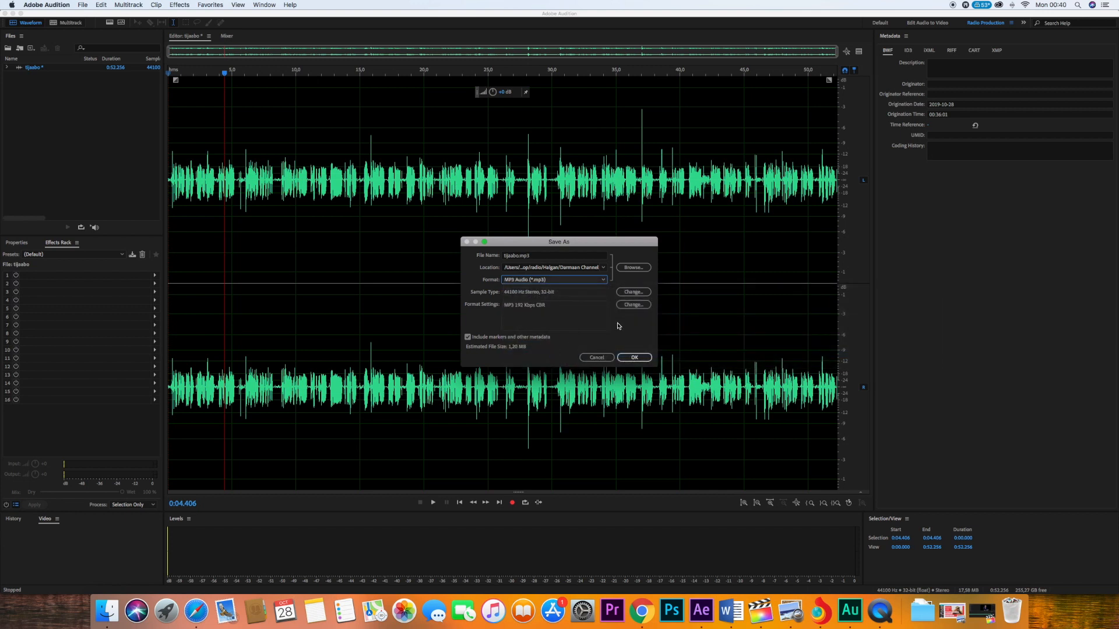
# - Set the save location to the Desktop and save tijaabo.mp3, accepting the compressed format
pyautogui.click(630, 270)
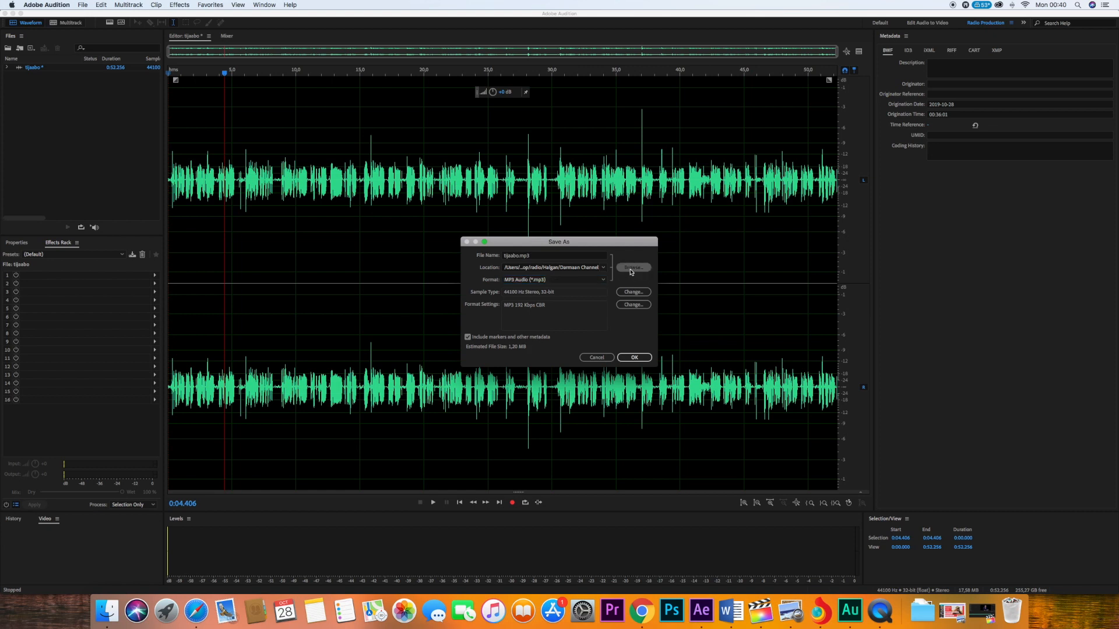
pyautogui.click(630, 270)
pyautogui.click(519, 366)
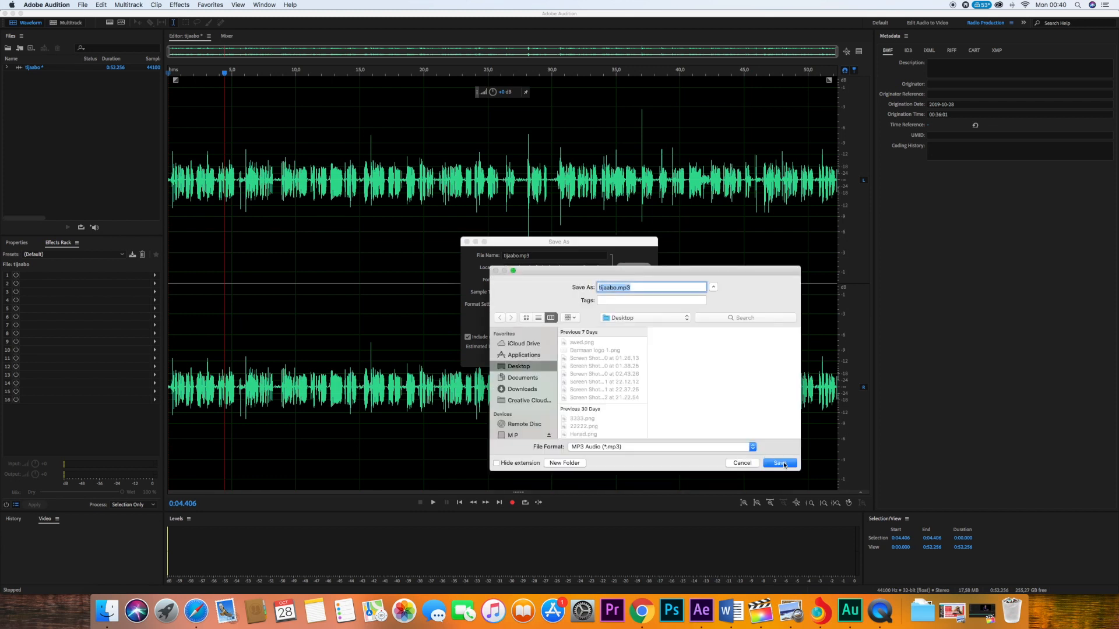
pyautogui.click(781, 463)
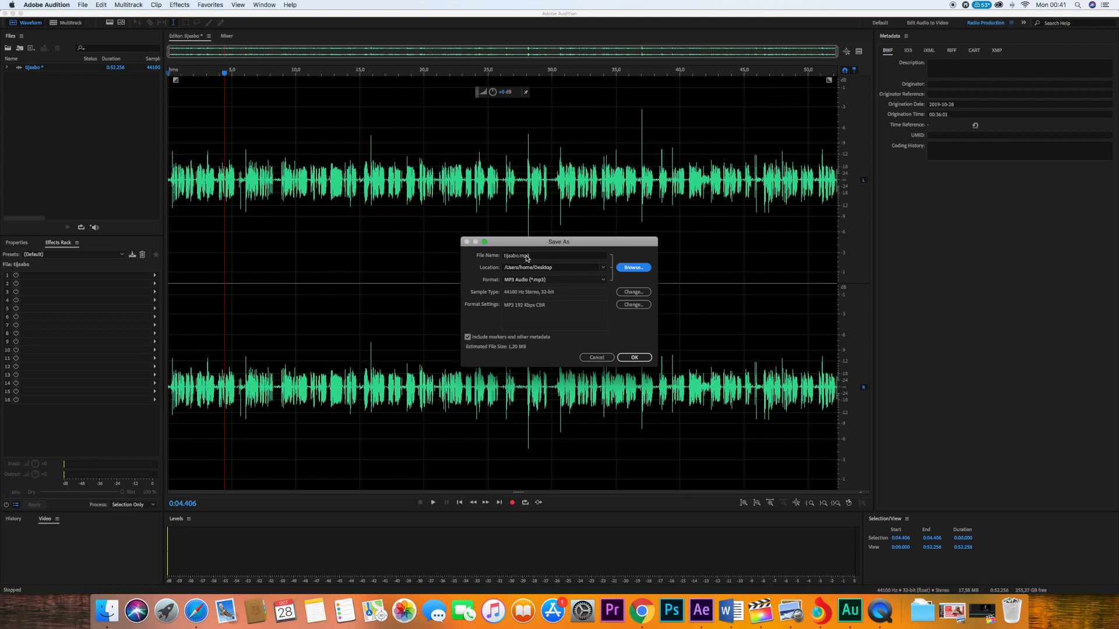
pyautogui.click(637, 357)
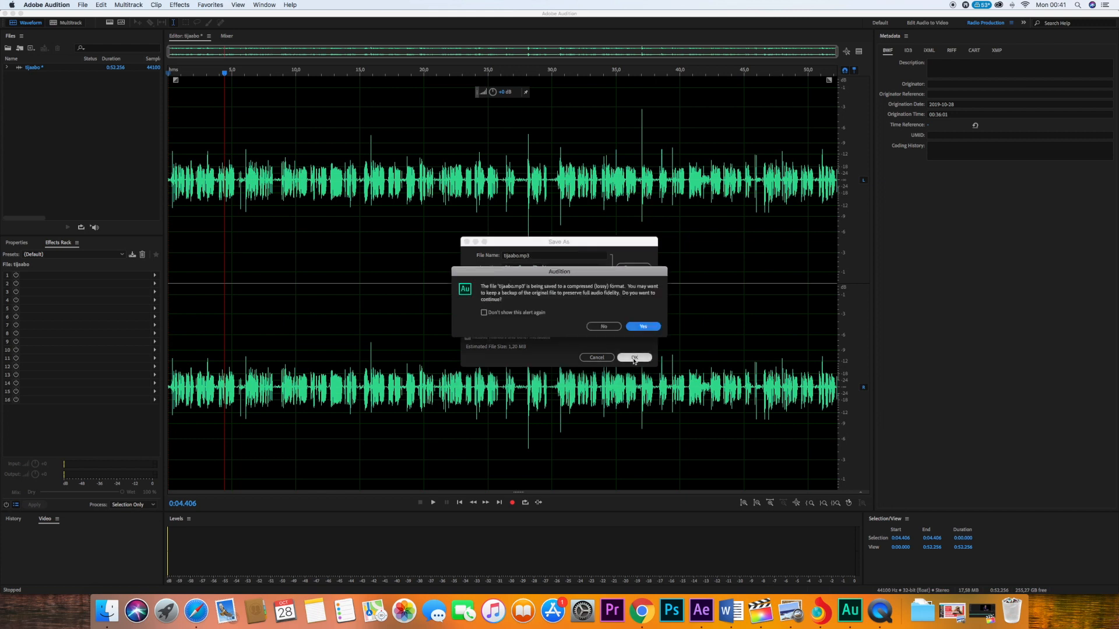
pyautogui.click(644, 327)
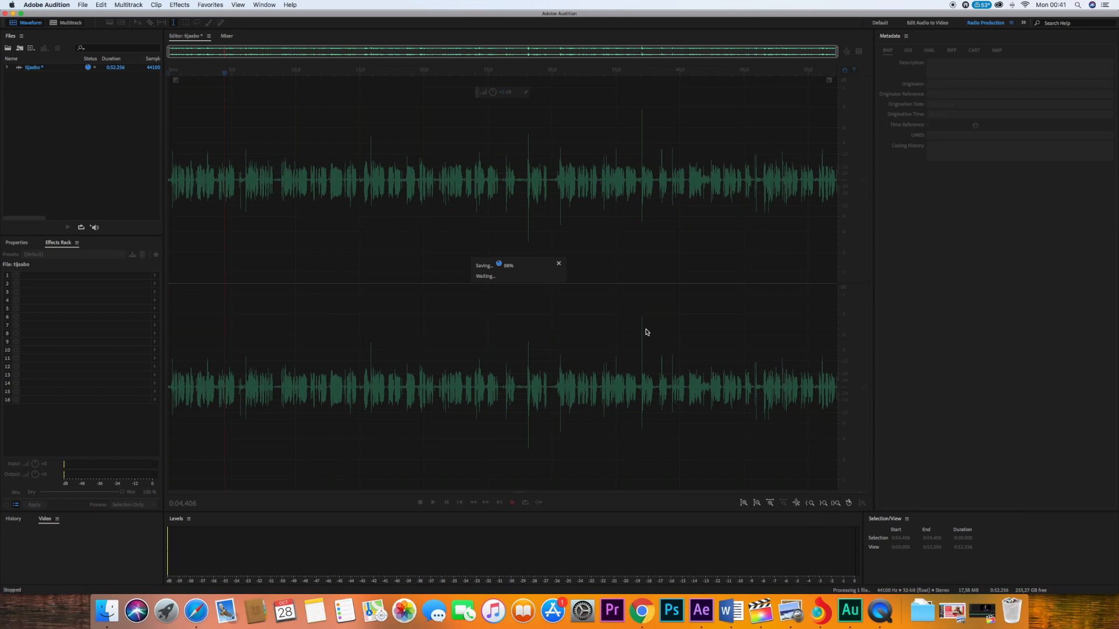